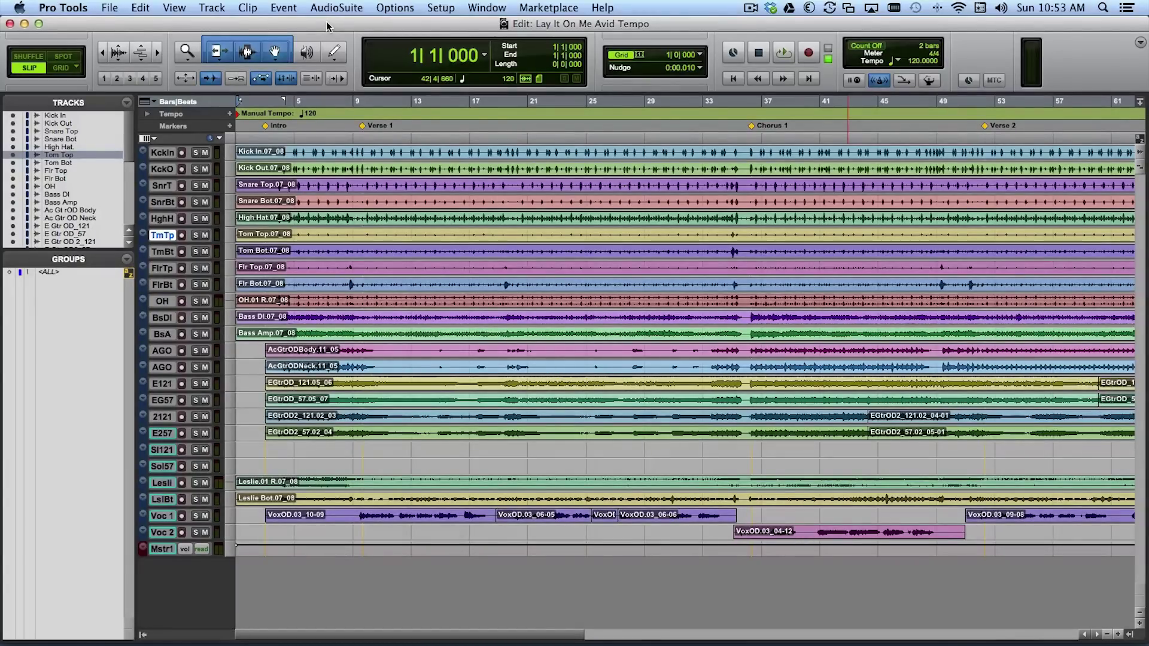
Play the song from the Intro marker at bar 3 with the large counter displayed
key(period)
key(1)
key(period)
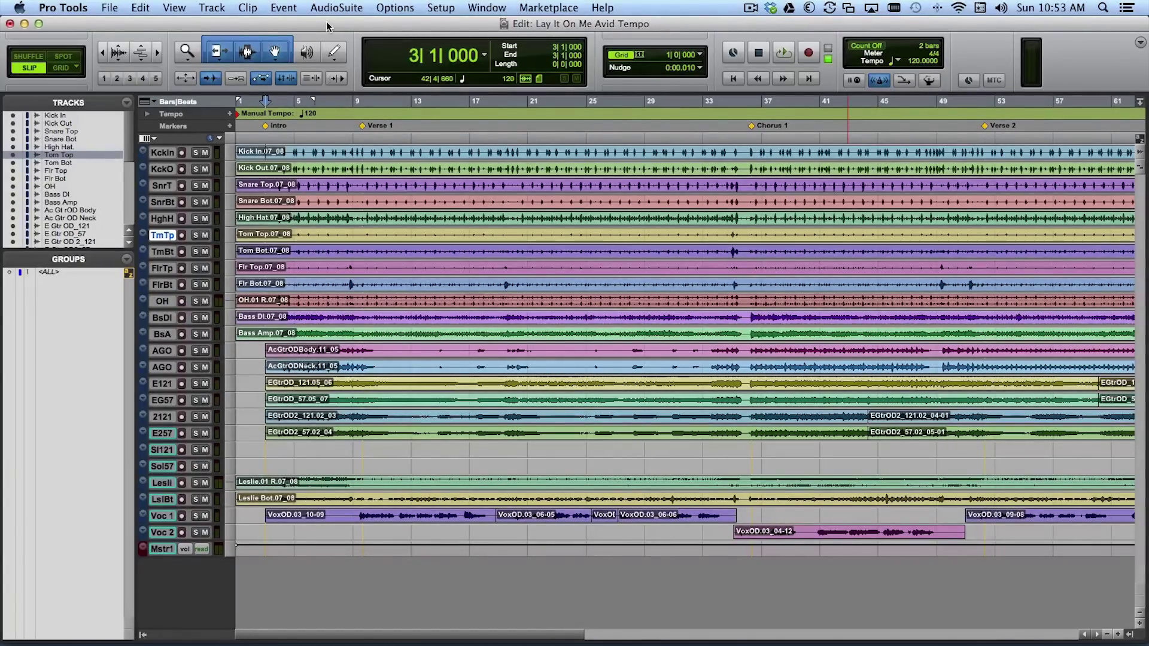
key(super+3)
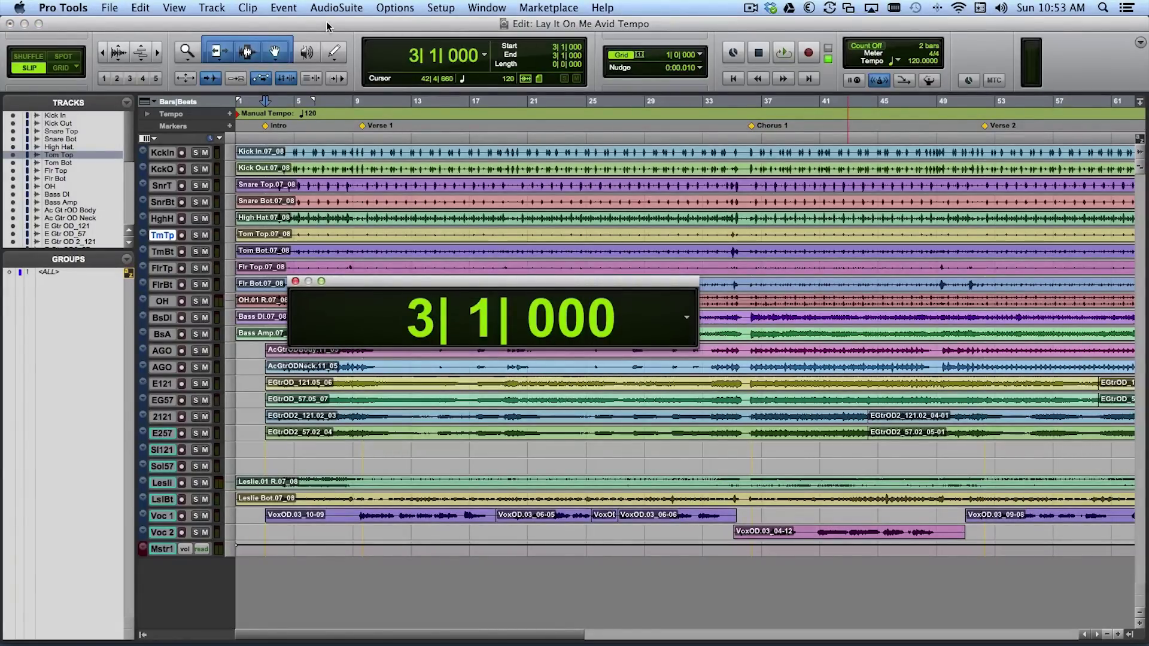
key(space)
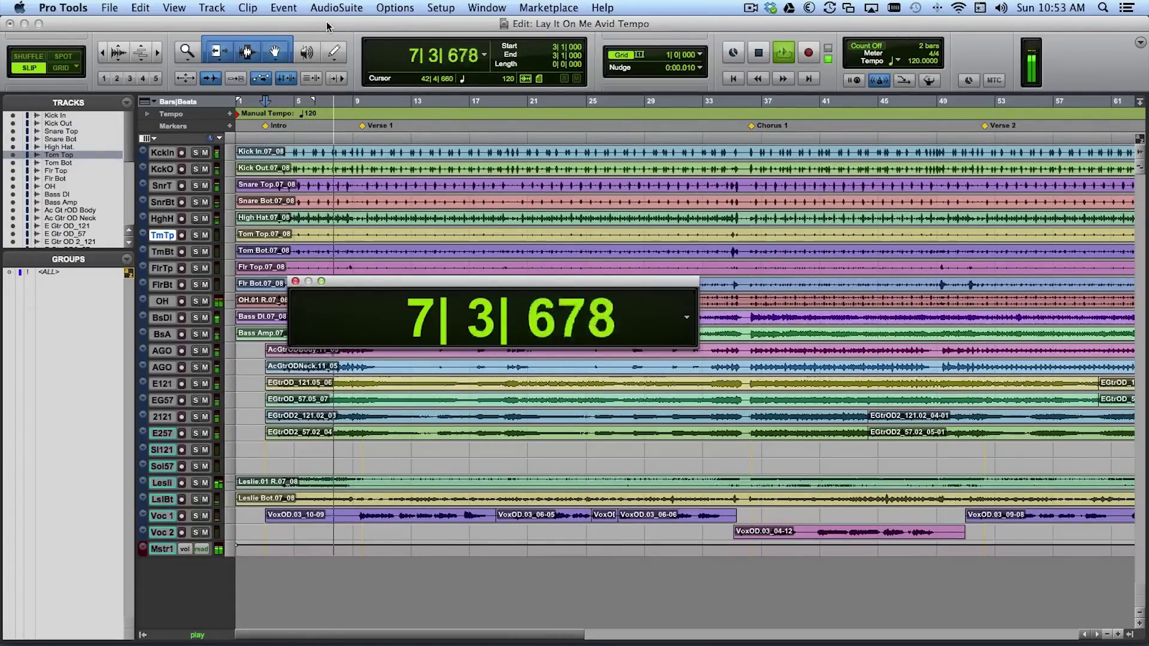
key(space)
key(super+w)
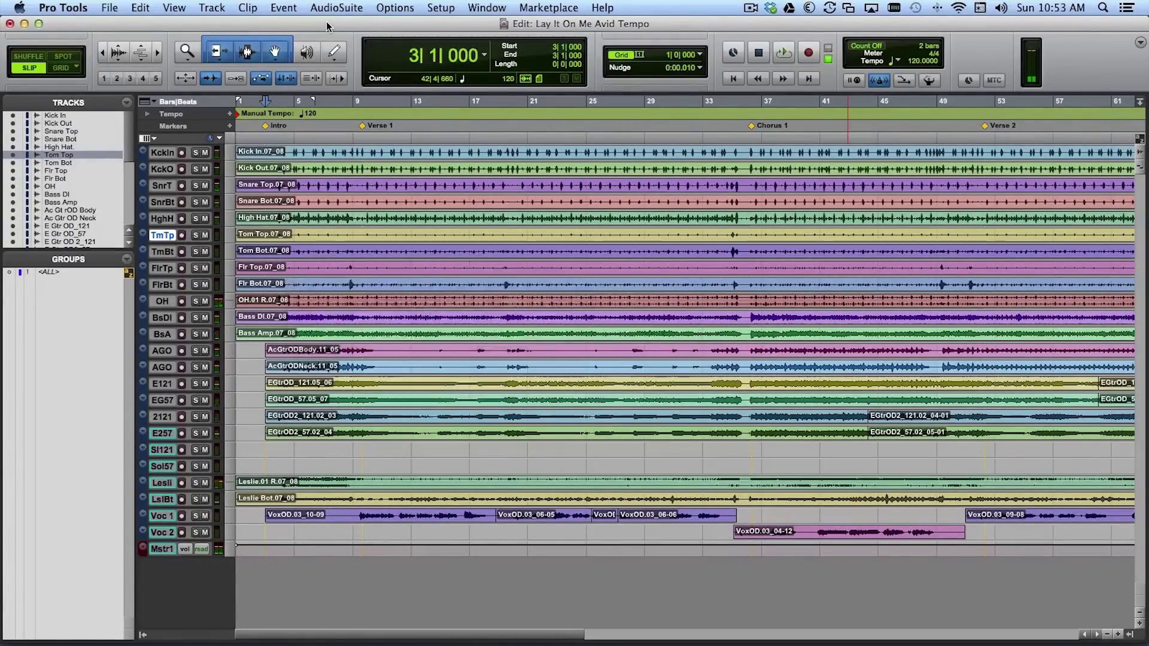
Expand the tempo ruler, enable the Conductor tempo map, enlarge Kick In and zoom into the opening bars
click(147, 114)
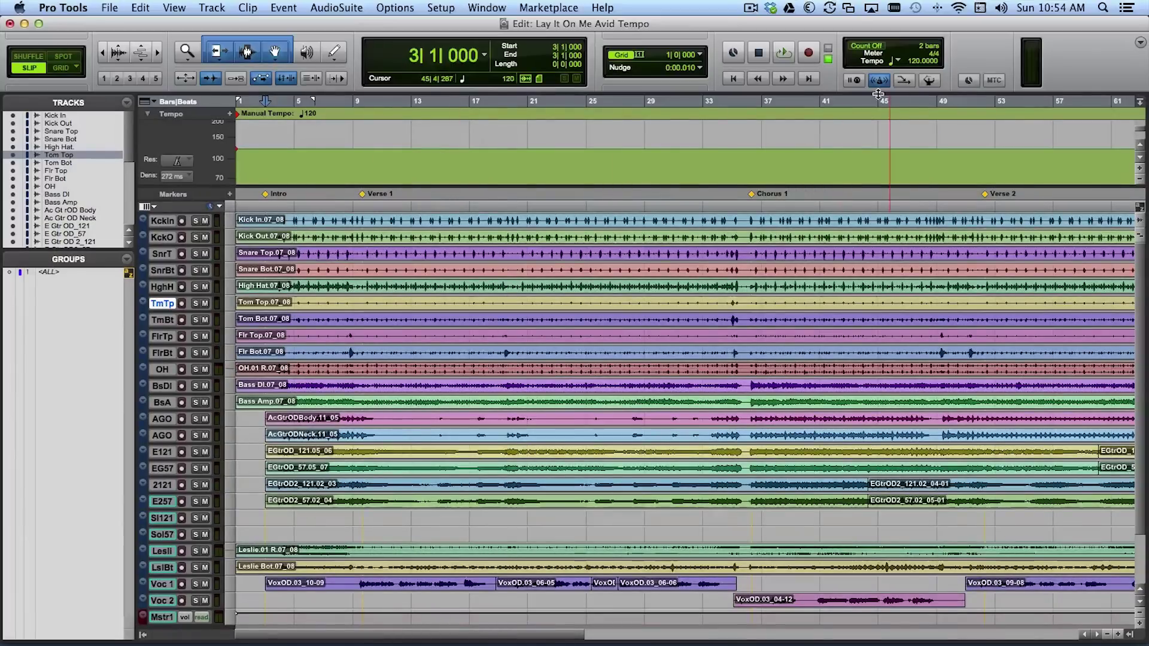
click(929, 82)
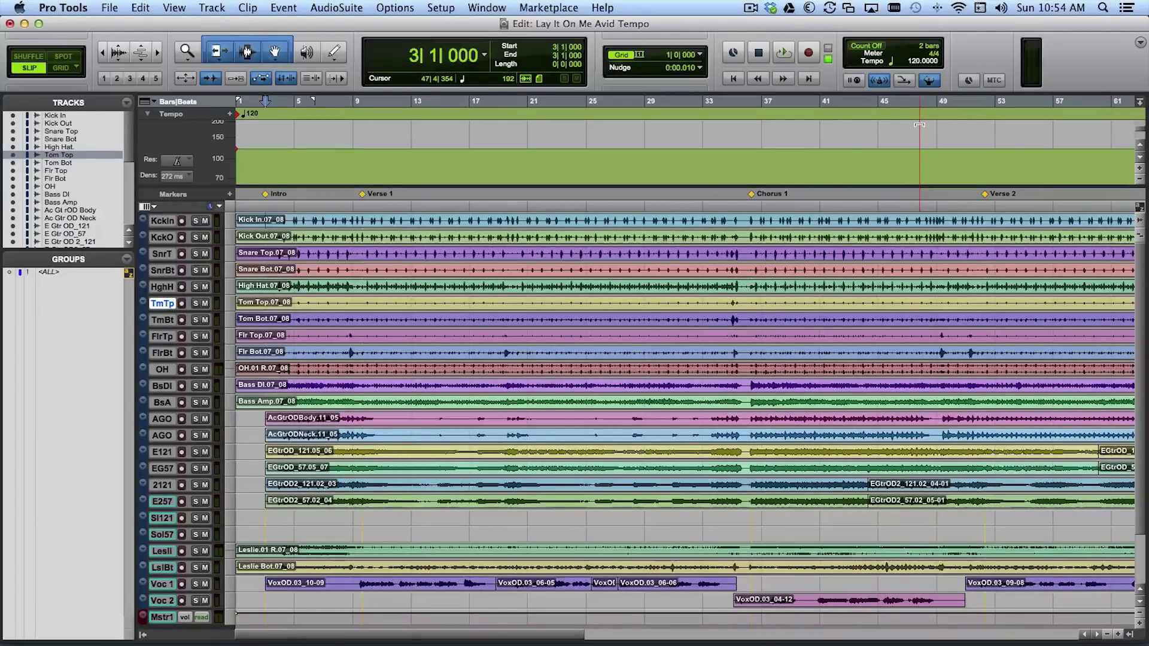
click(274, 222)
key(ctrl+Up)
click(267, 244)
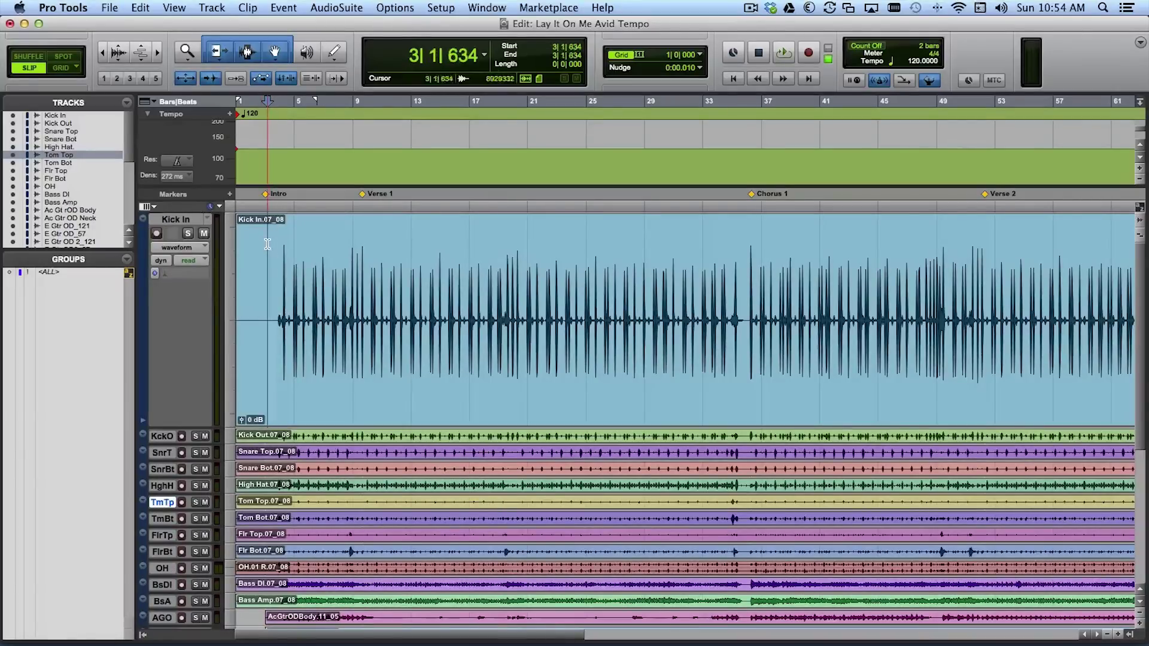
key(super+bracketright)
key(super+bracketright)
key(super+bracketright)
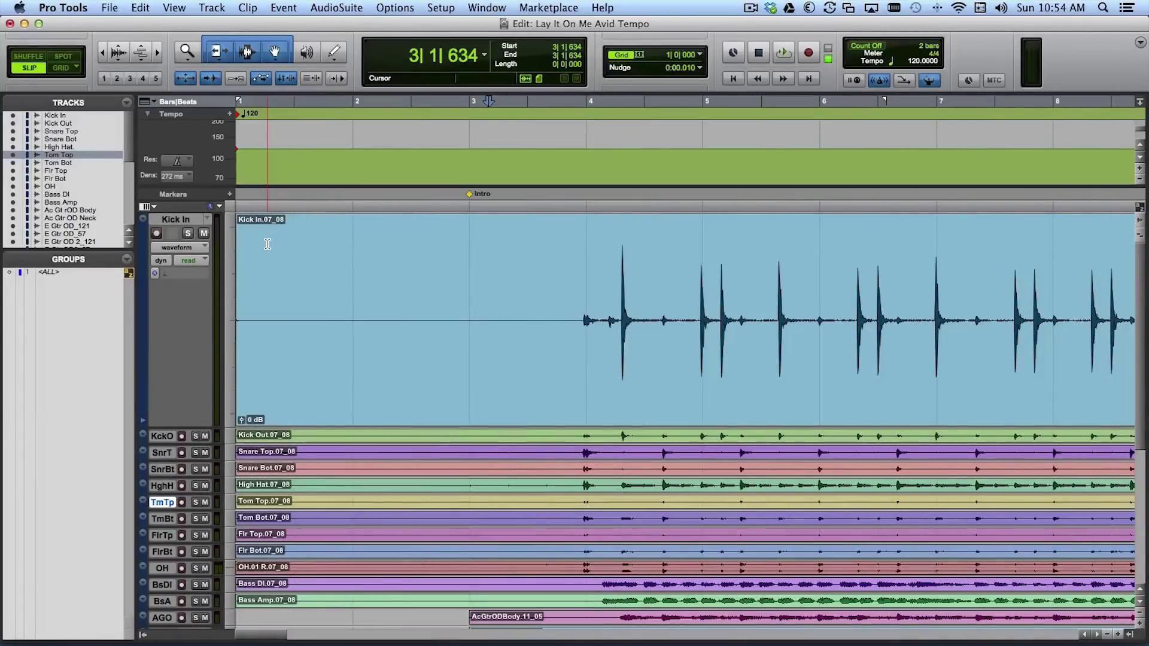
Audition Kick In from just before the first kick hit
click(545, 273)
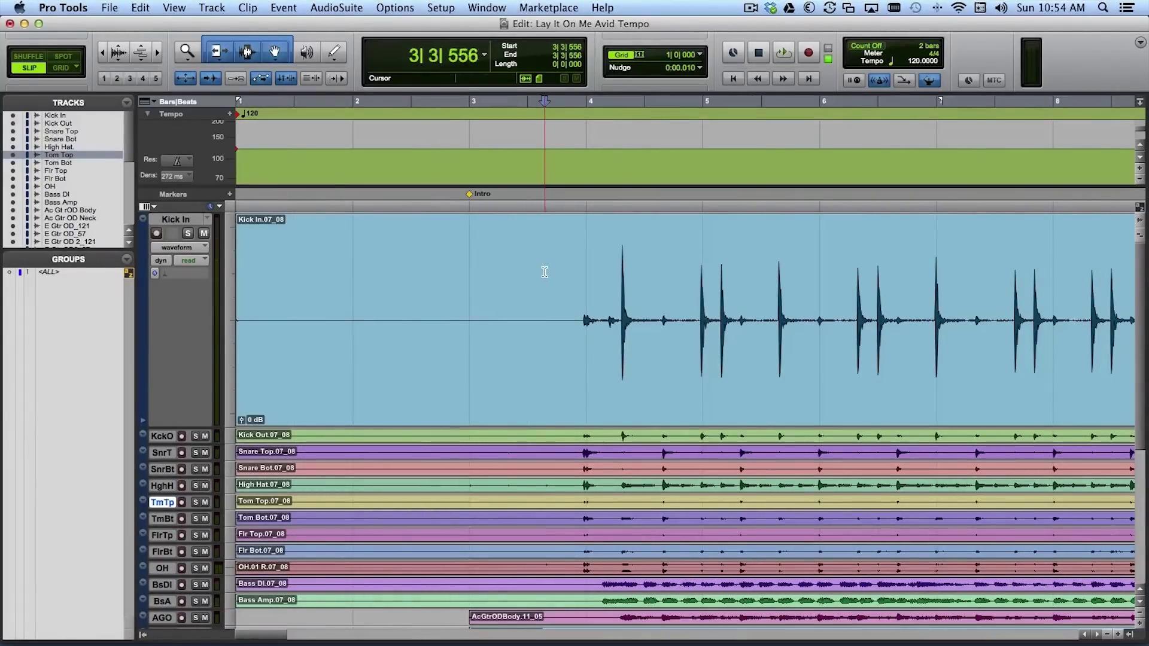
click(533, 305)
click(453, 304)
key(space)
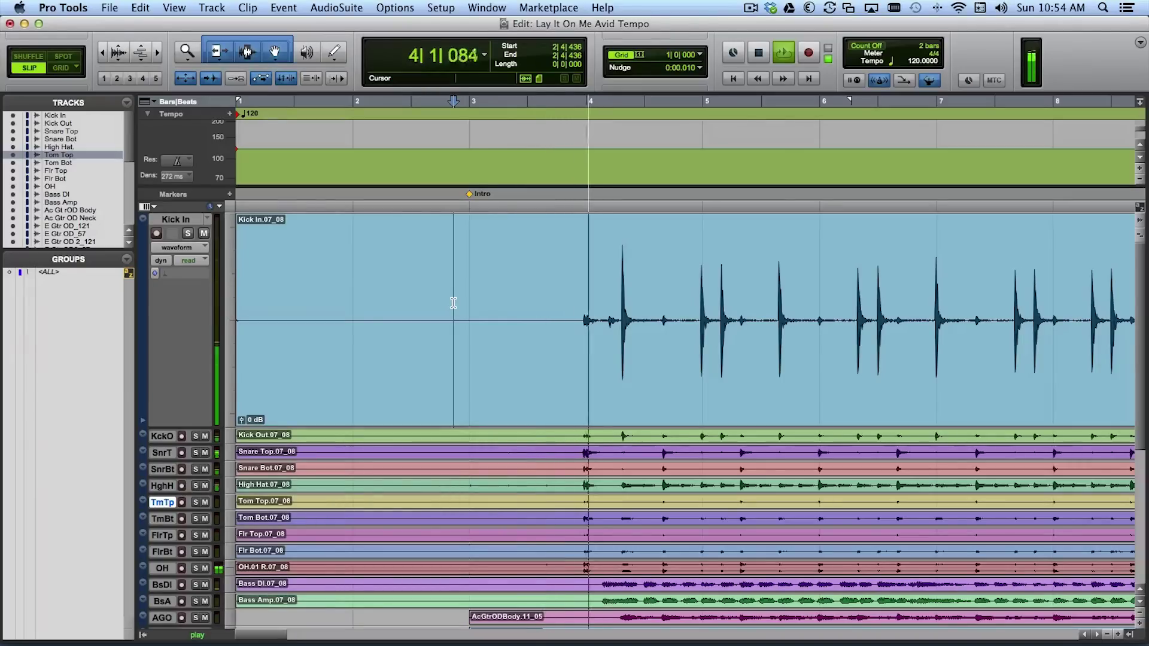
key(space)
Snap the edit point onto the first kick downbeat at 4|2|237
click(614, 281)
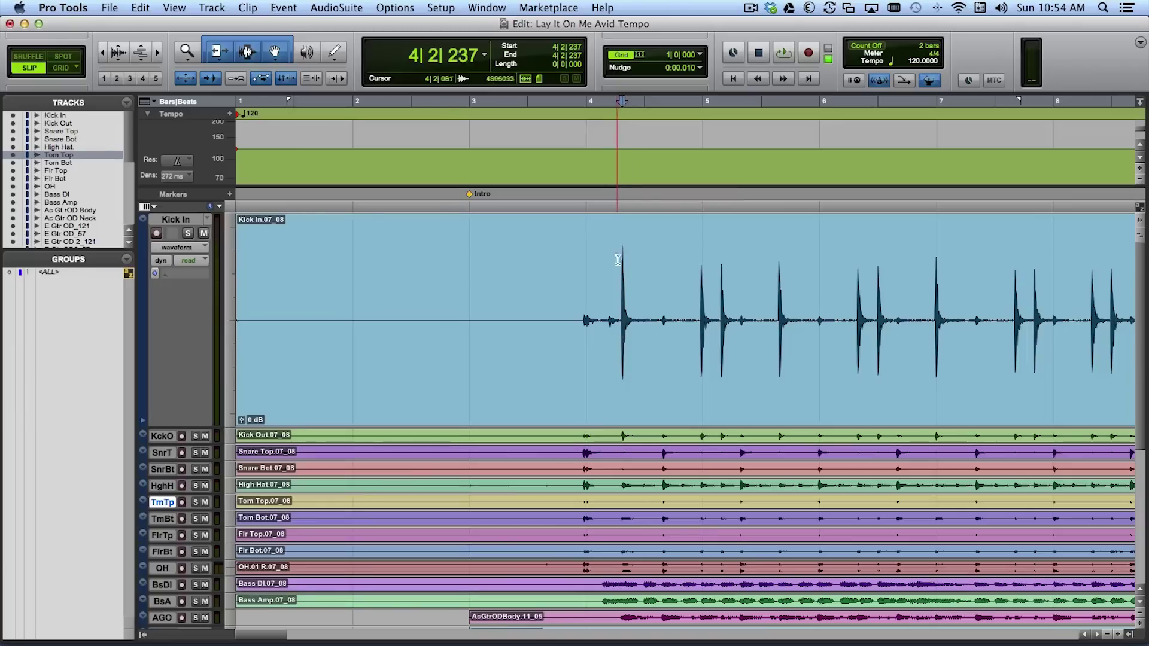
click(513, 280)
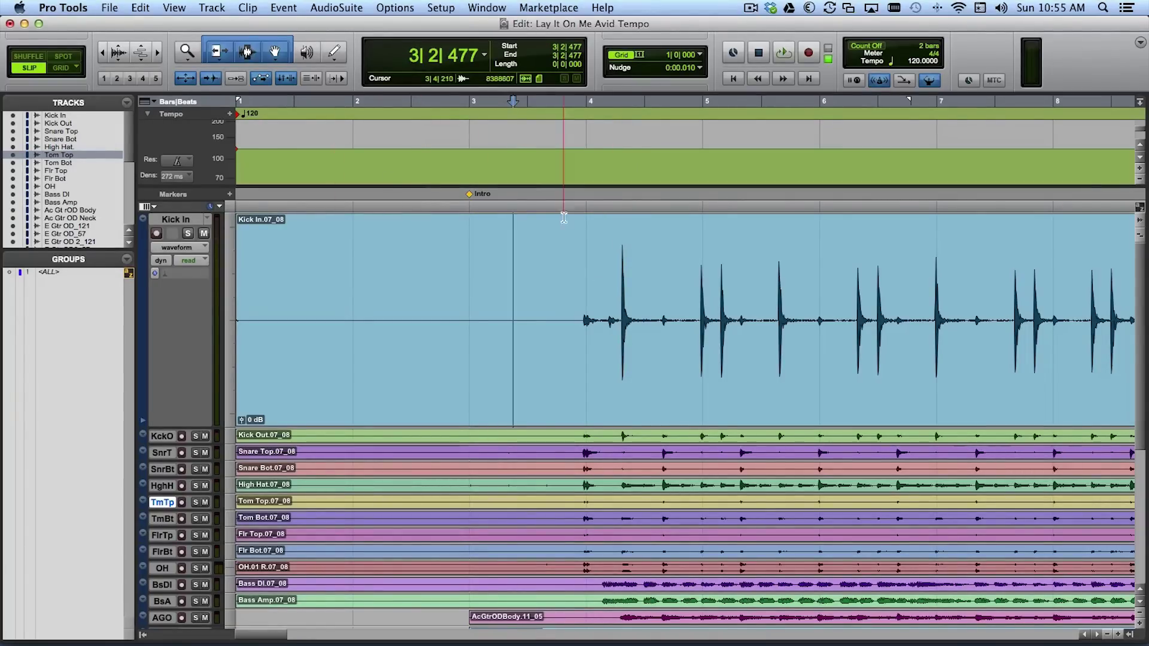
click(563, 291)
key(Tab)
key(Tab)
key(Tab)
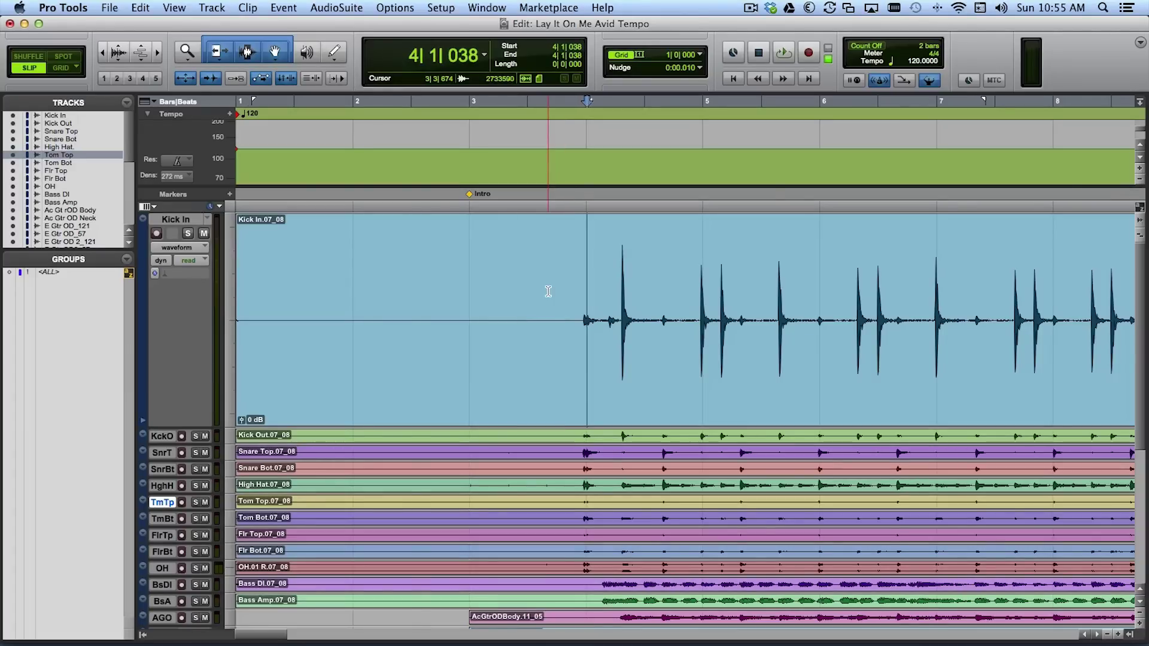
key(Tab)
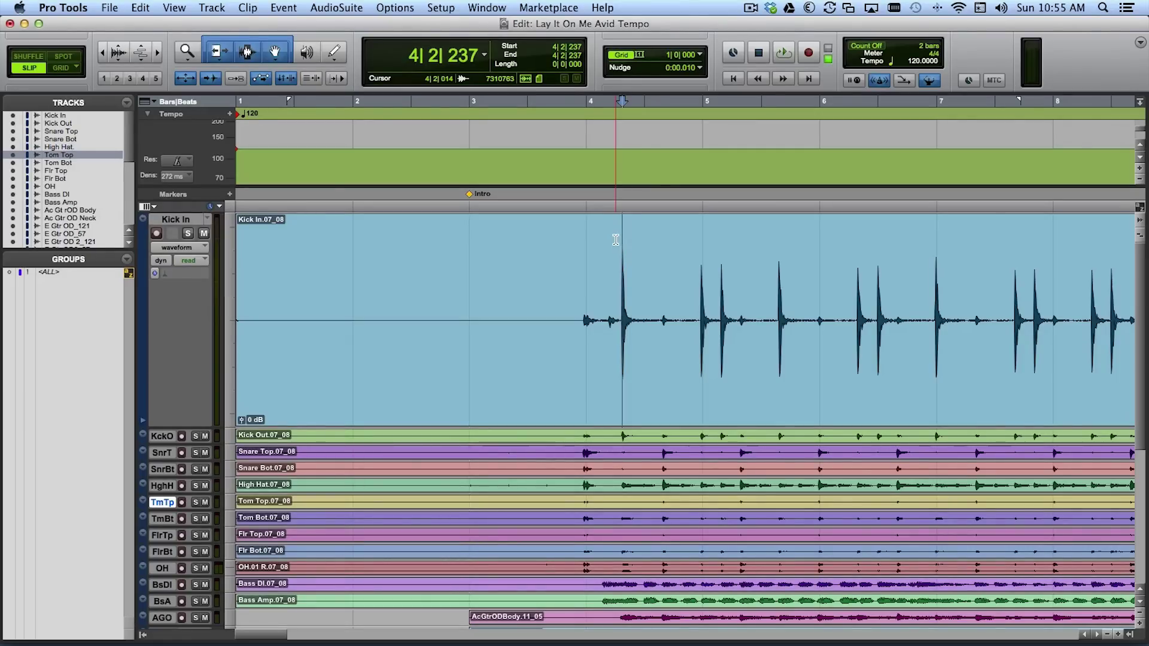
click(284, 7)
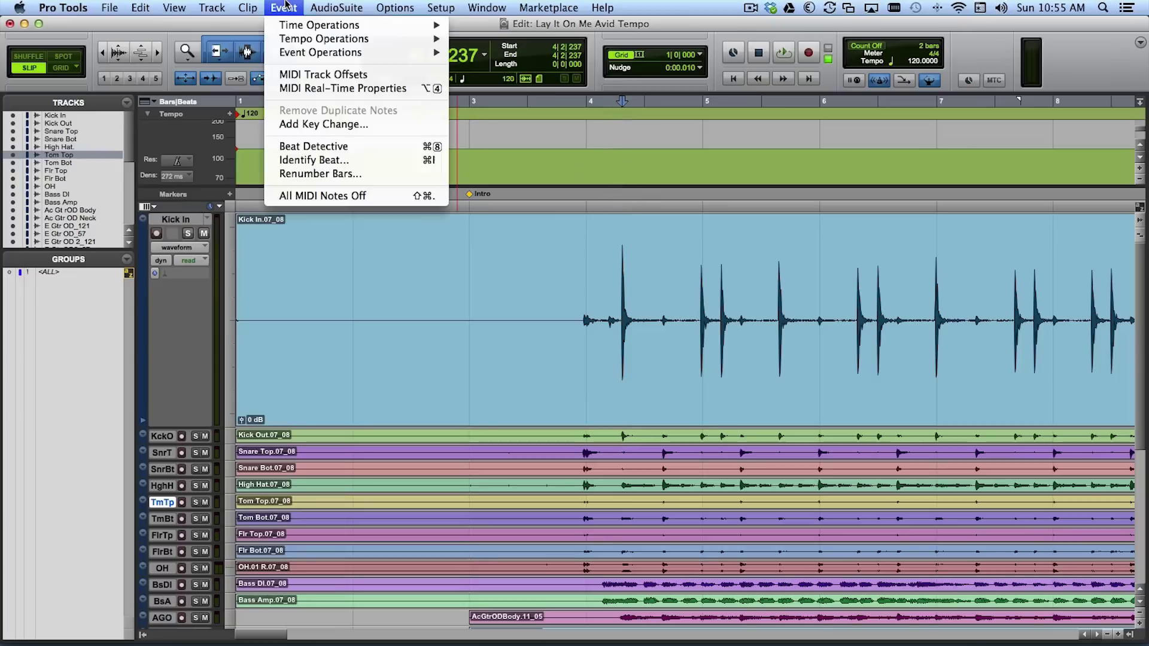
Identify the first kick downbeat as bar 1|1|000 with a bar|beat marker
click(314, 160)
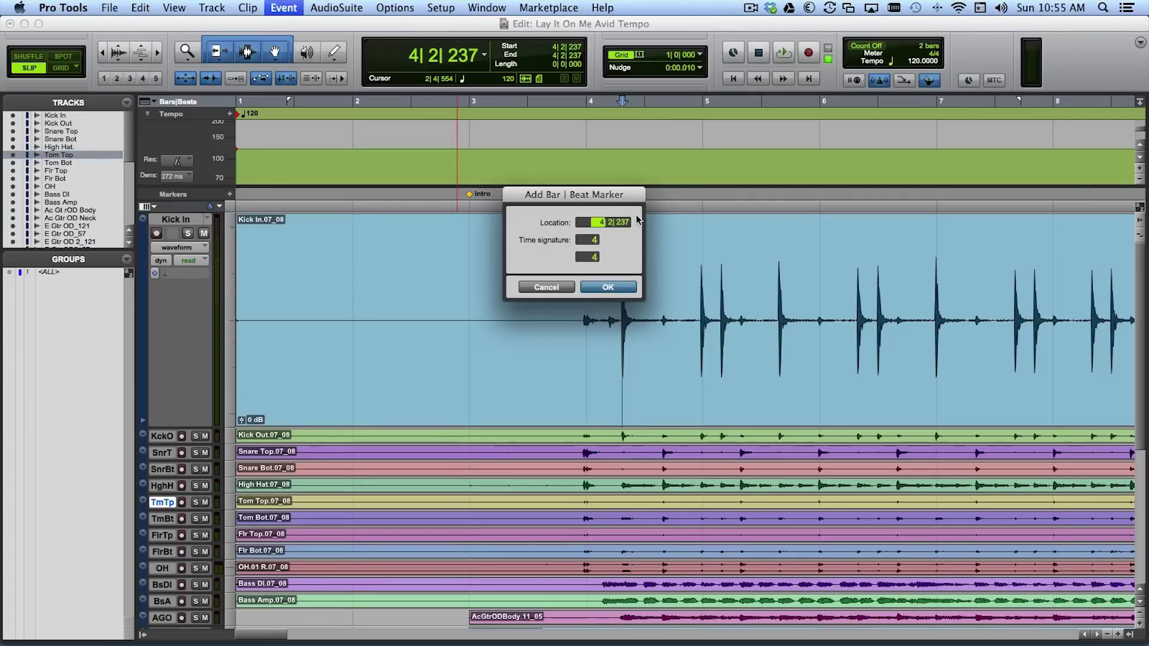
text(4)
click(605, 287)
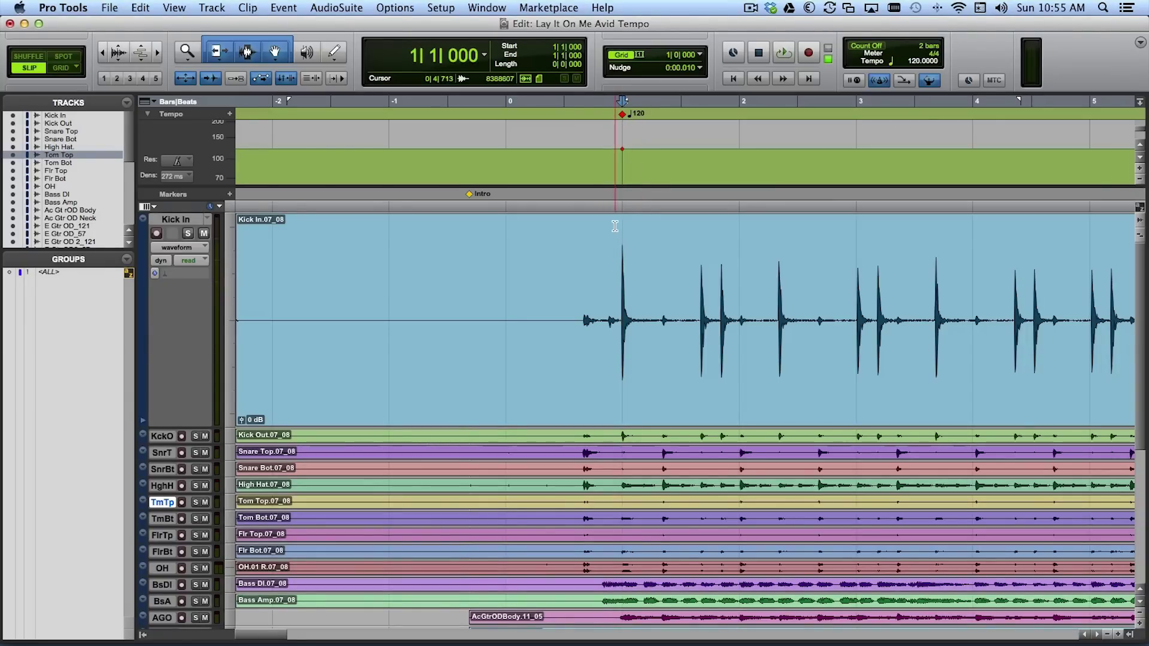
scroll(593, 243, right, 3)
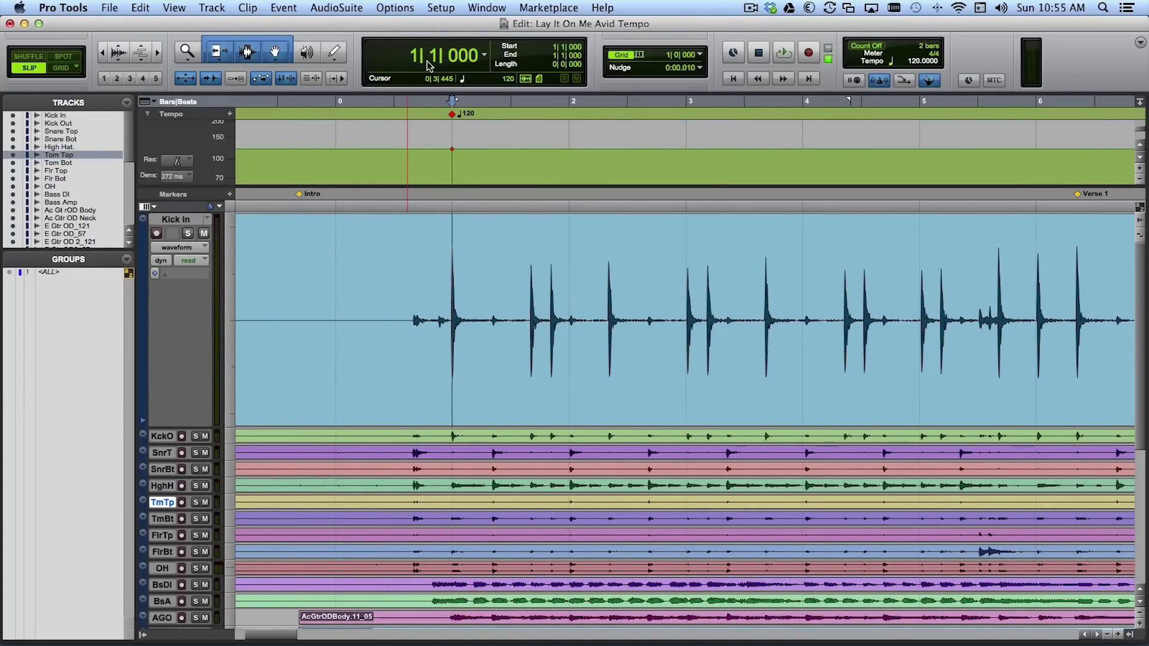
scroll(479, 353, right, 2)
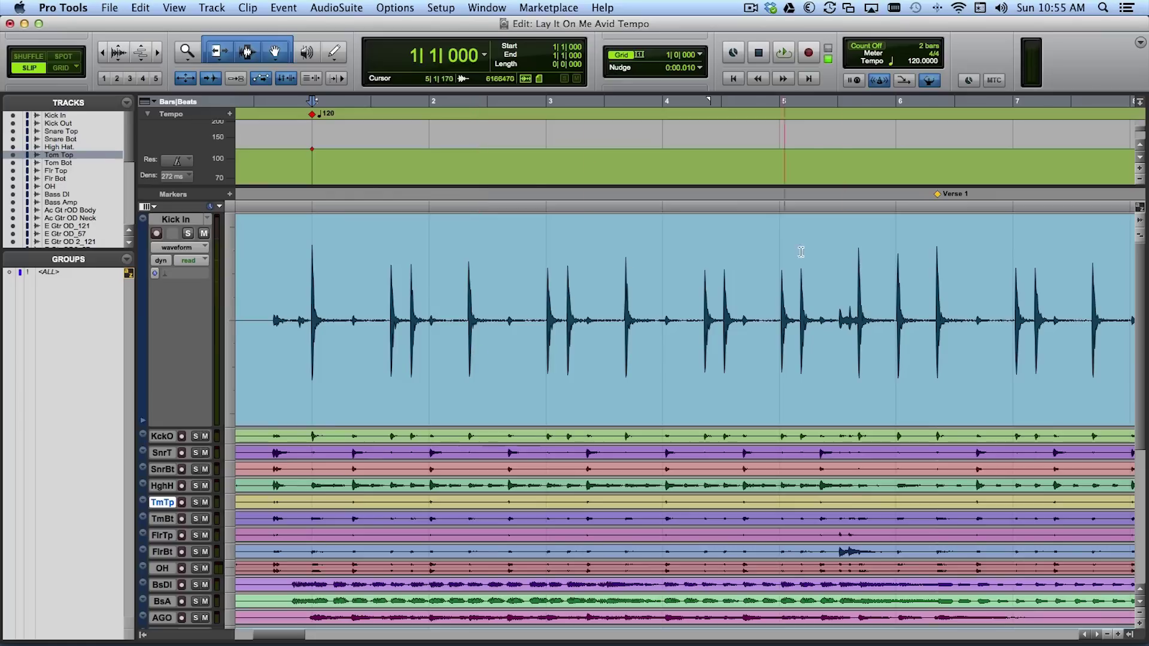
Check the marker list in the Memory Locations window, then close it
key(super+5)
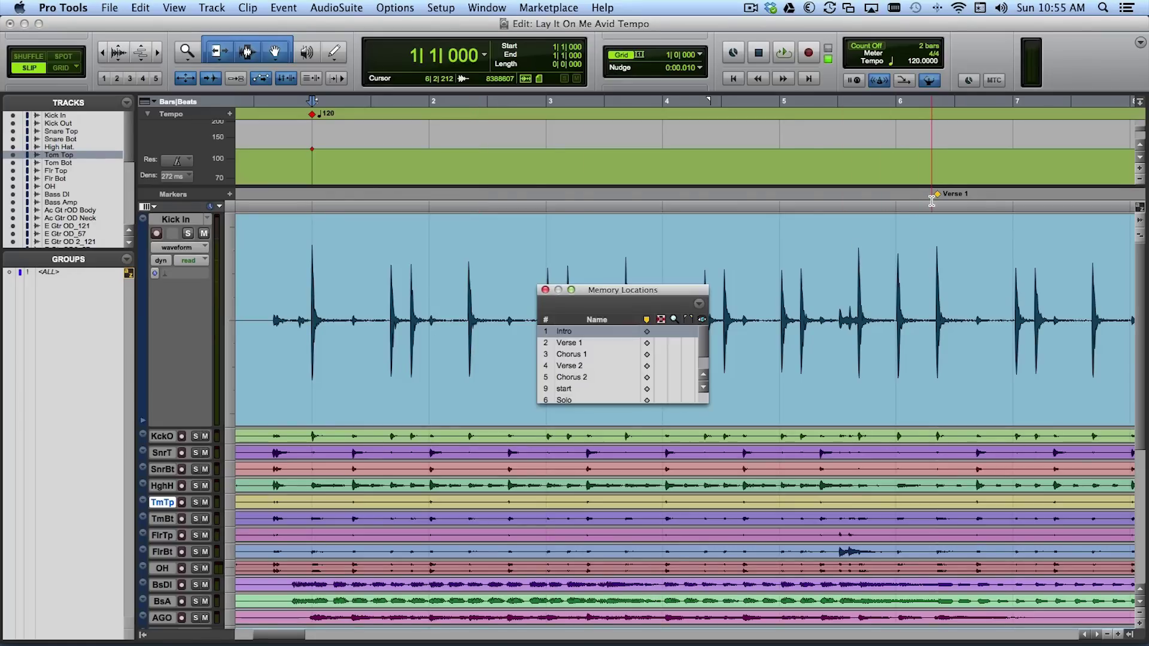
scroll(611, 350, down, 2)
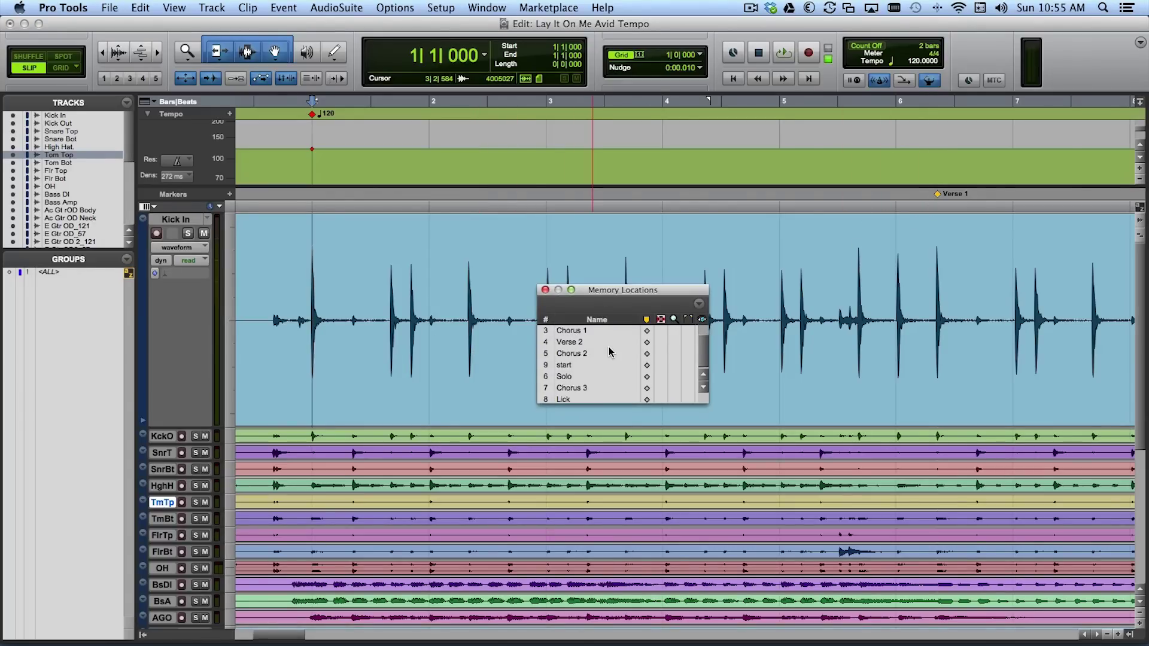
scroll(611, 352, up, 2)
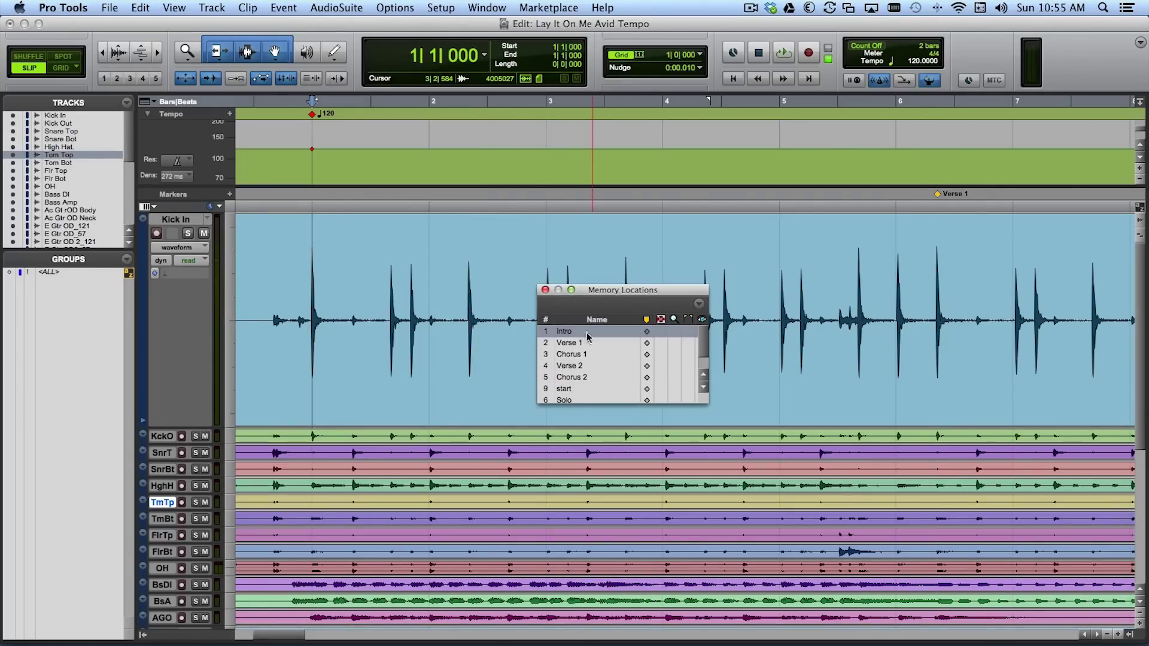
click(546, 291)
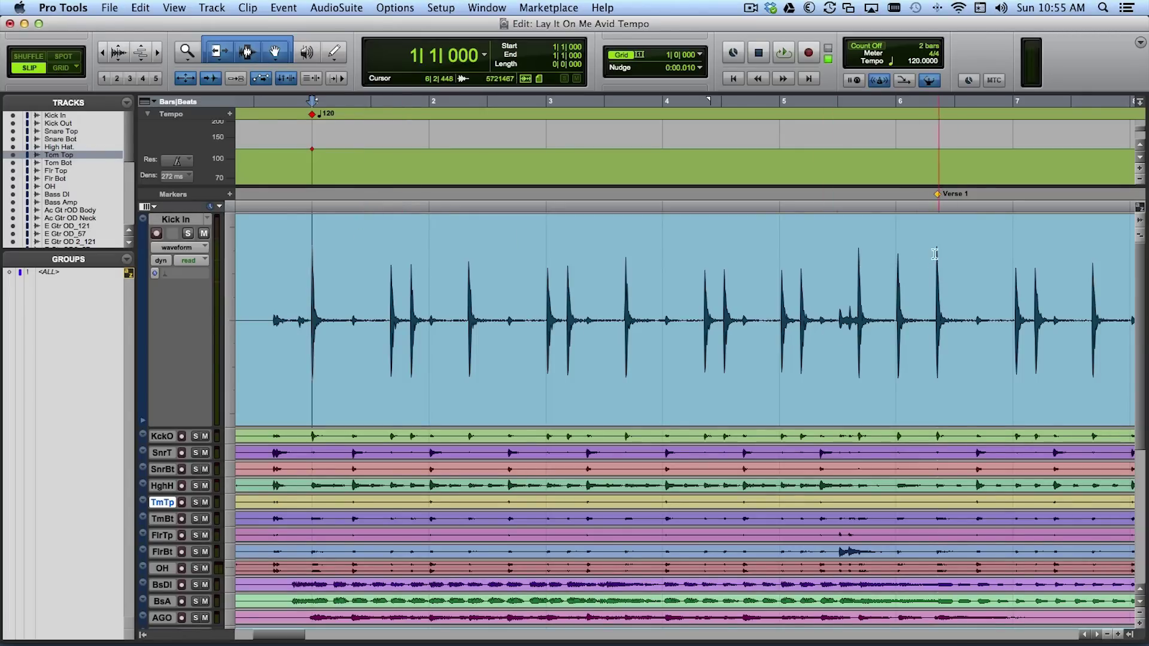
Audition the new bar grid, then snap the edit point onto the Verse 1 kick at 6|2|386
key(space)
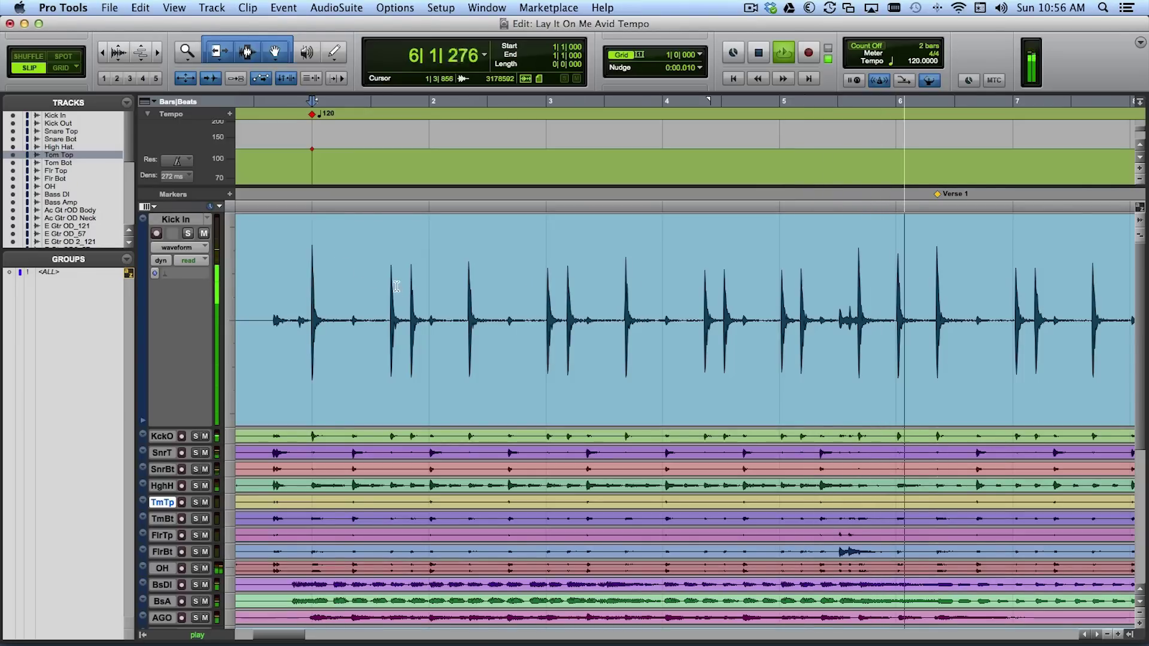
key(space)
scroll(688, 270, right, 3)
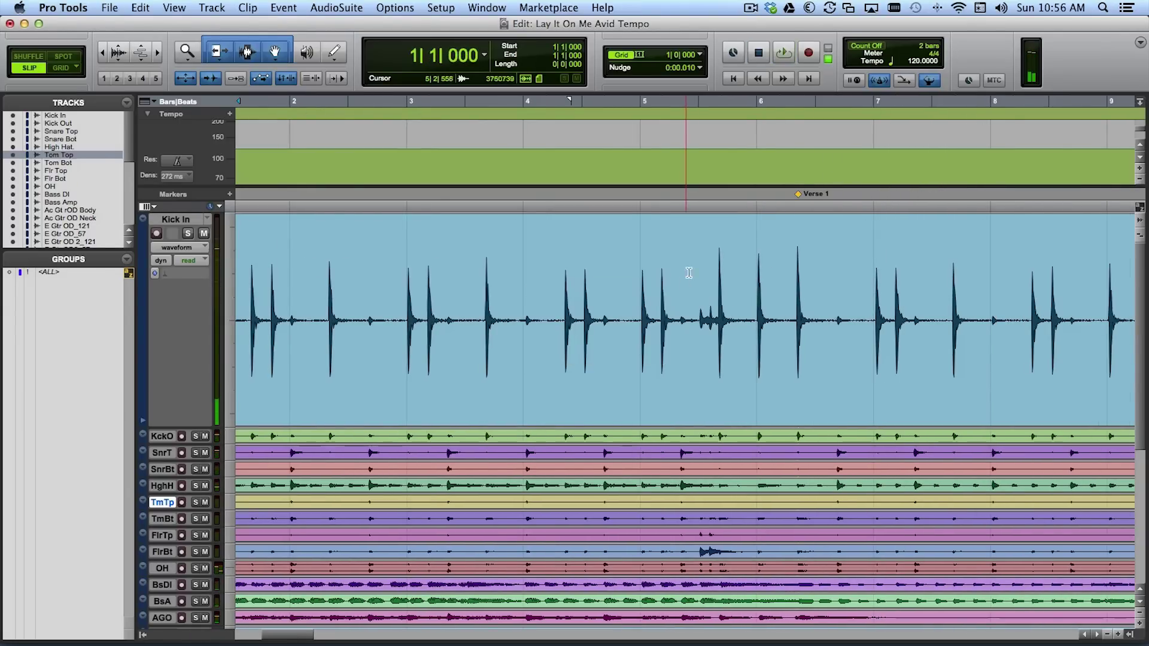
click(775, 247)
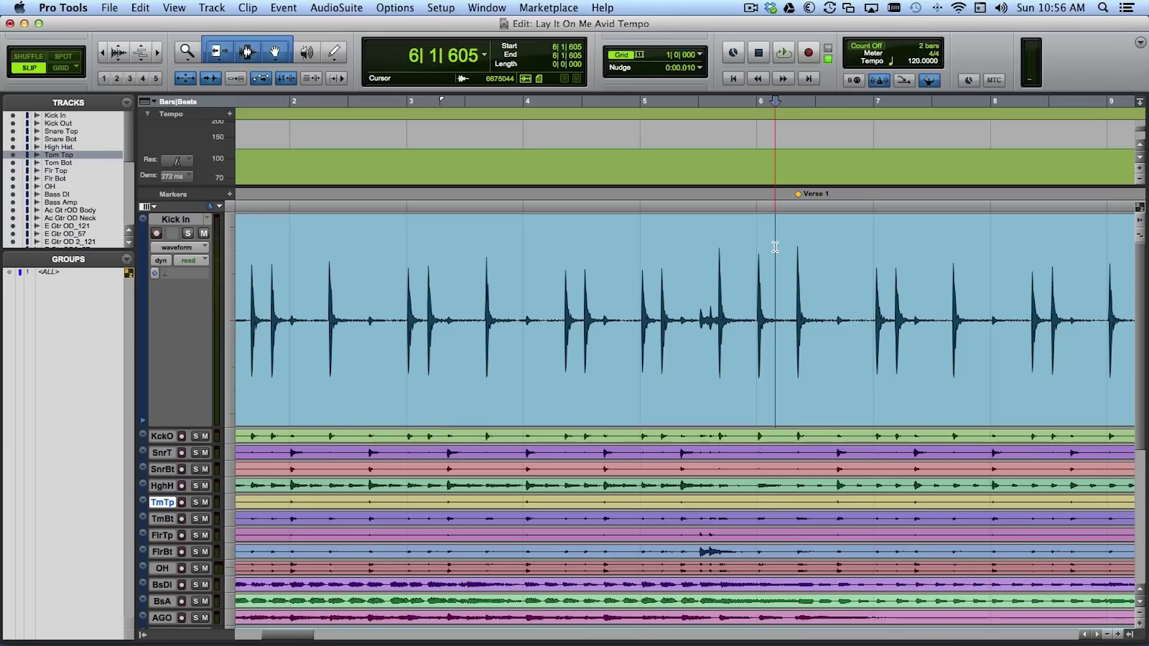
key(Tab)
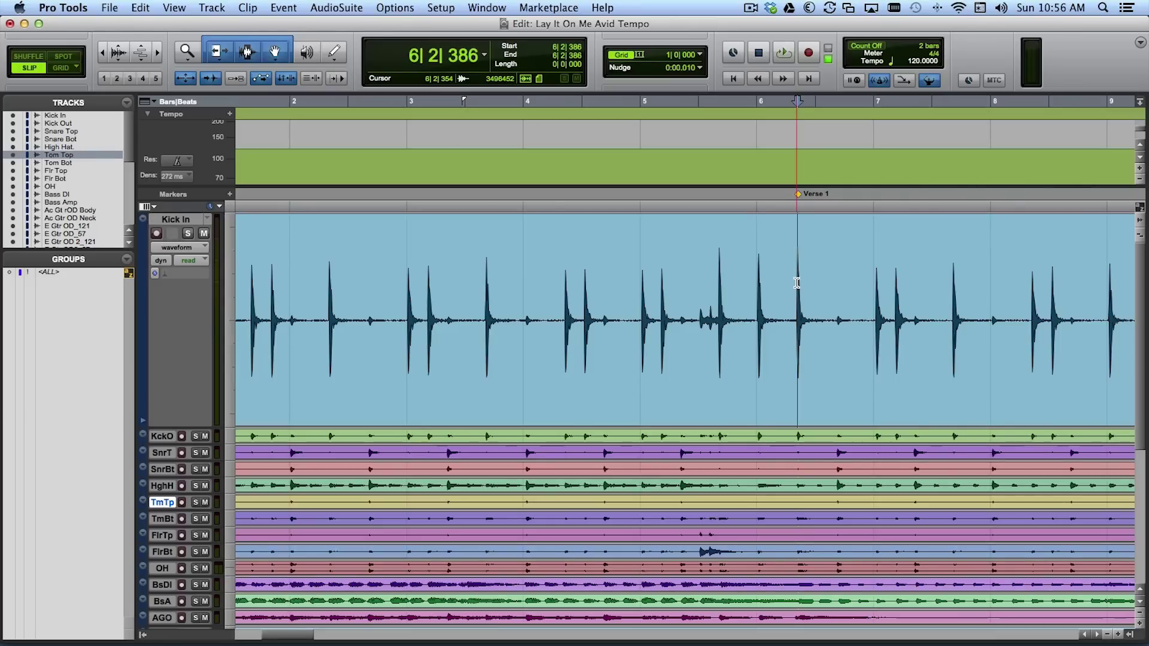
Add a bar|beat marker making the Verse 1 kick 5|1|000 in 4/4, giving 89.7101 BPM
key(super+i)
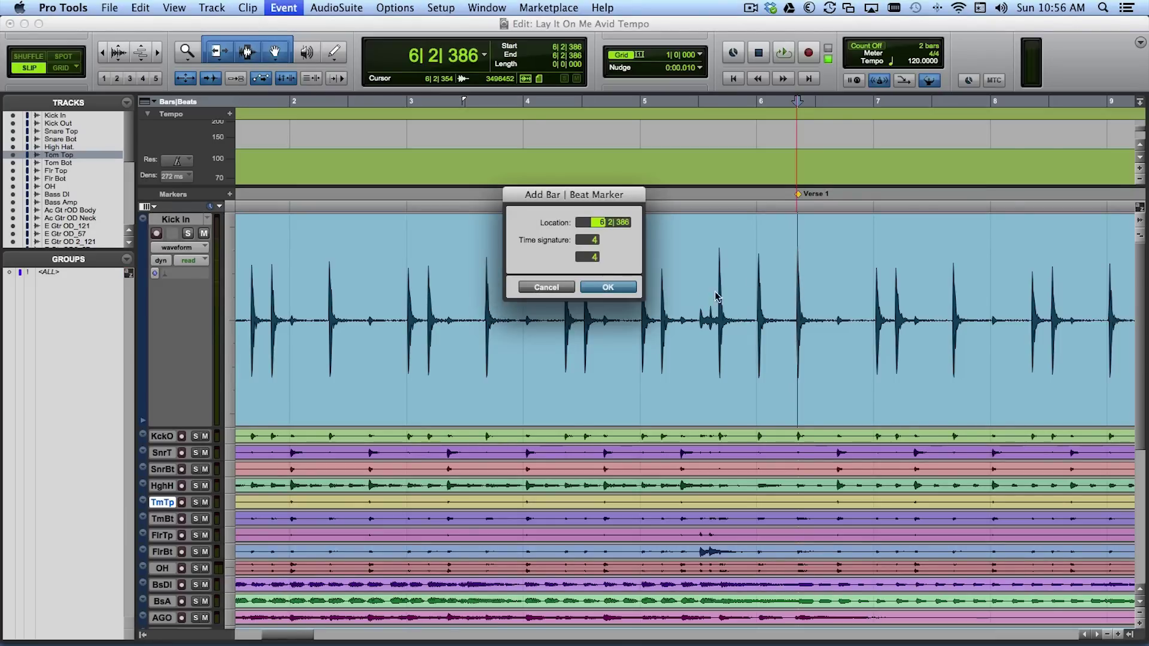
drag(582, 189, 599, 187)
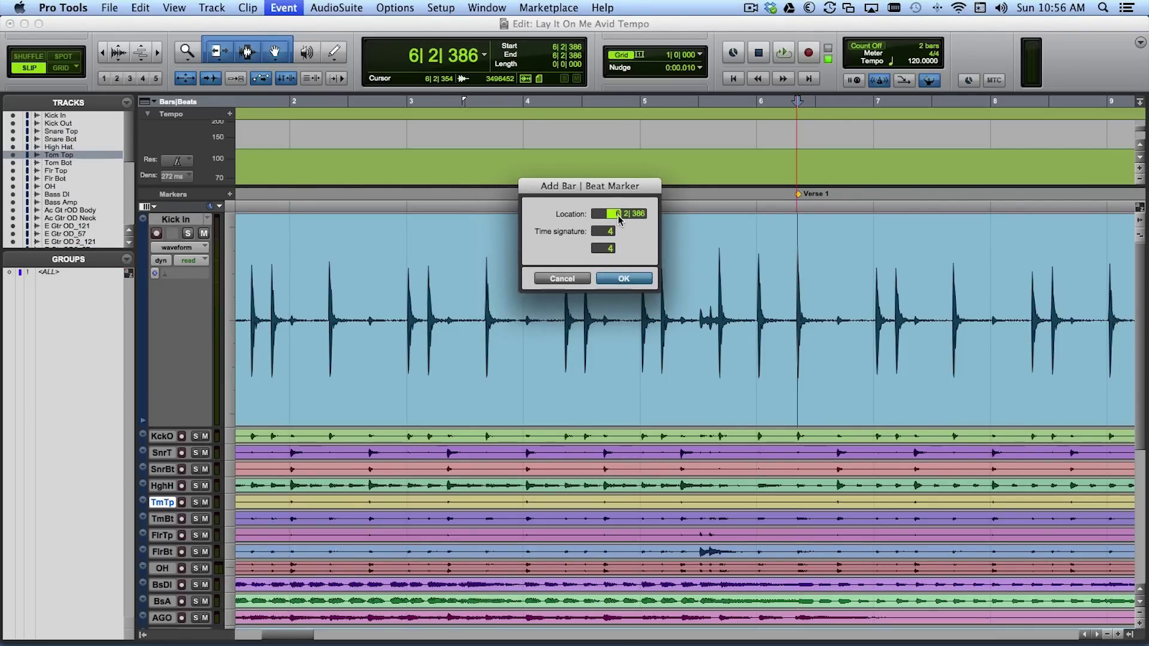
click(624, 279)
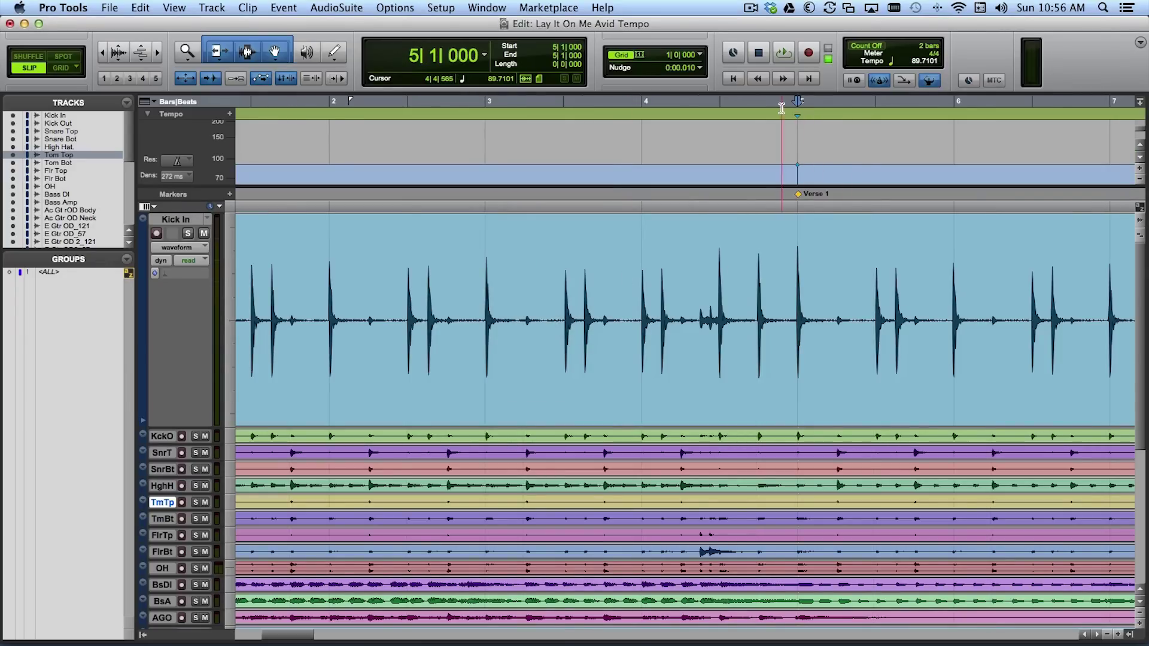
drag(800, 104, 802, 115)
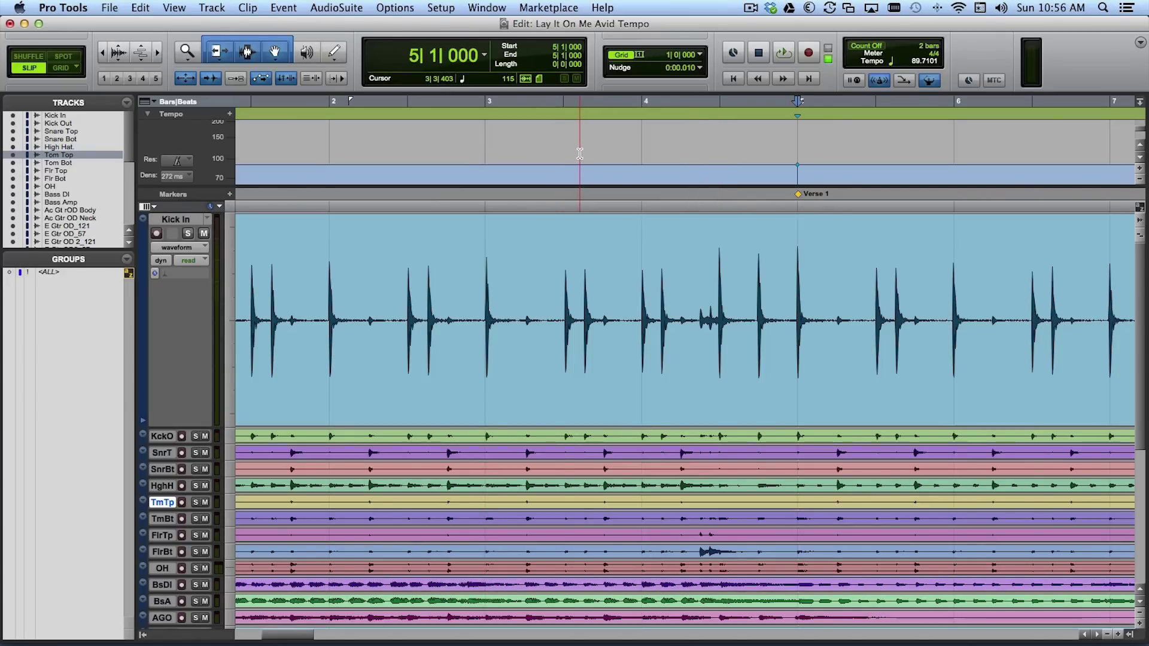
Scroll and zoom out along the timeline to check the kicks line up with the bars
scroll(578, 167, left, 10)
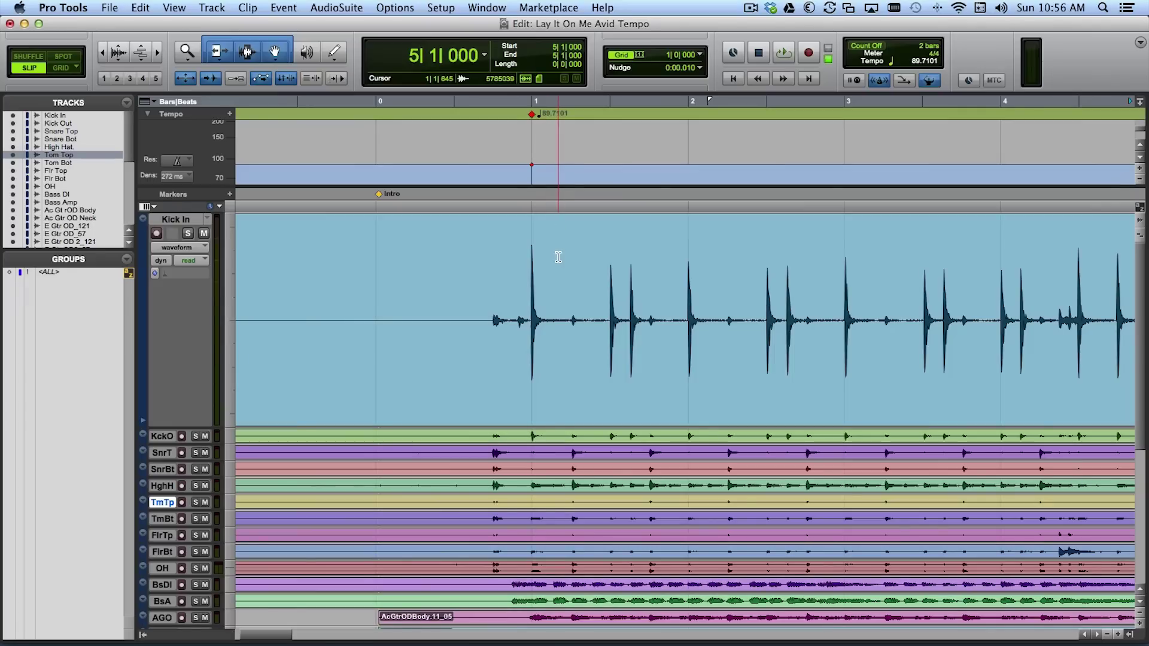
scroll(574, 268, right, 5)
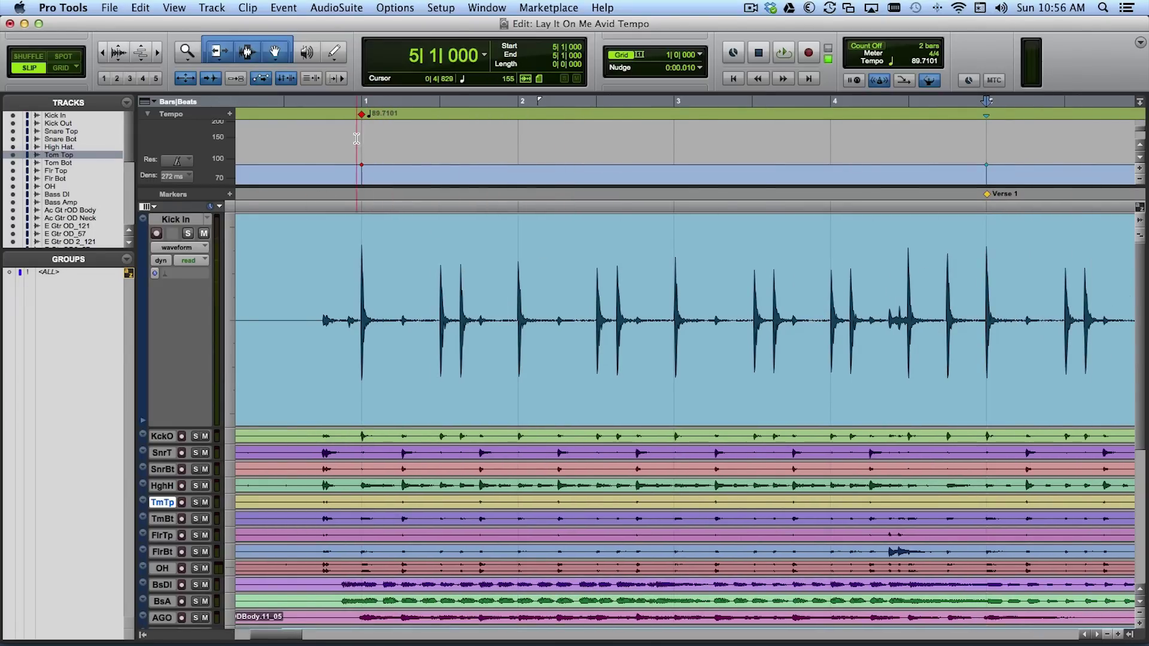
scroll(537, 298, right, 8)
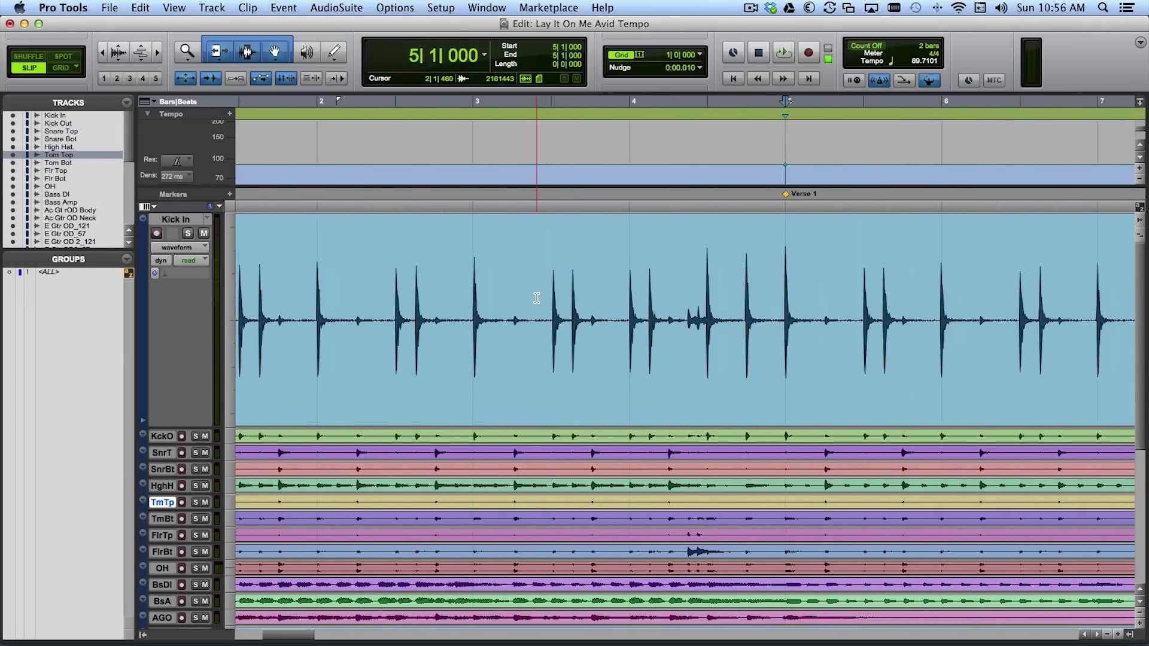
scroll(537, 297, right, 5)
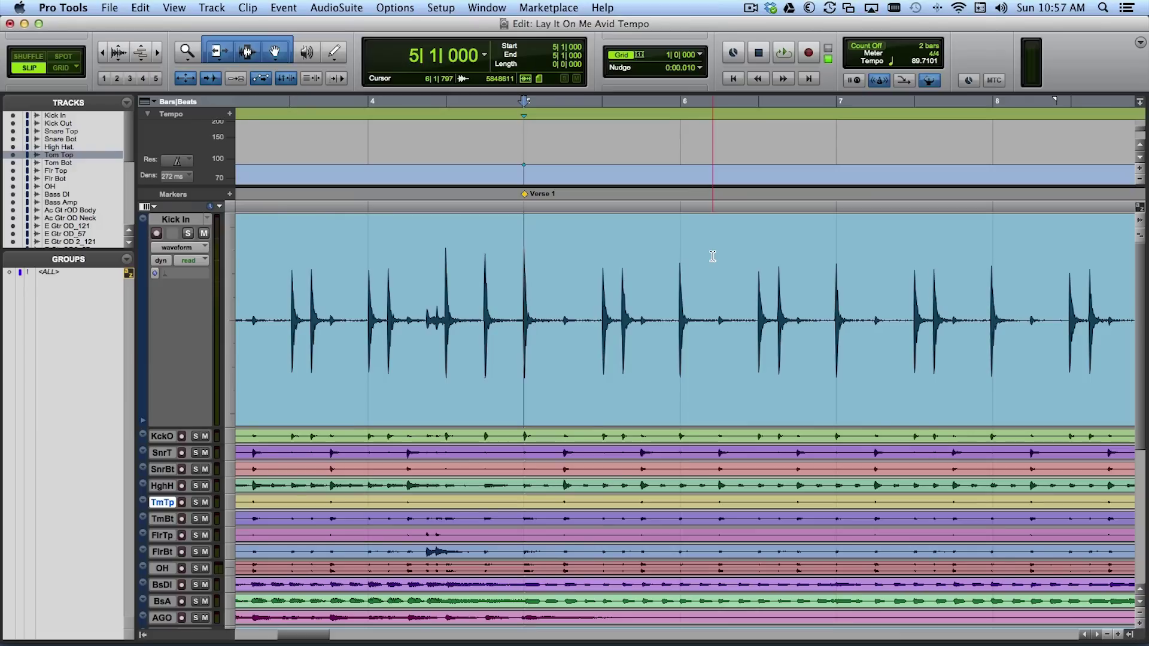
key(super+bracketleft)
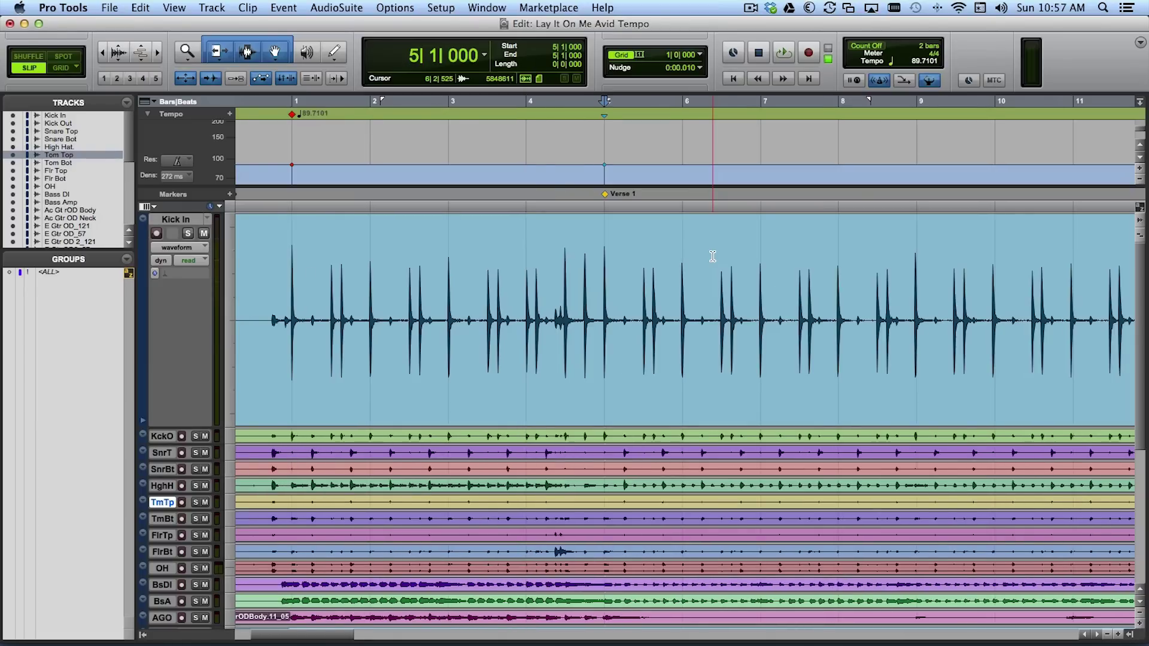
scroll(779, 245, right, 5)
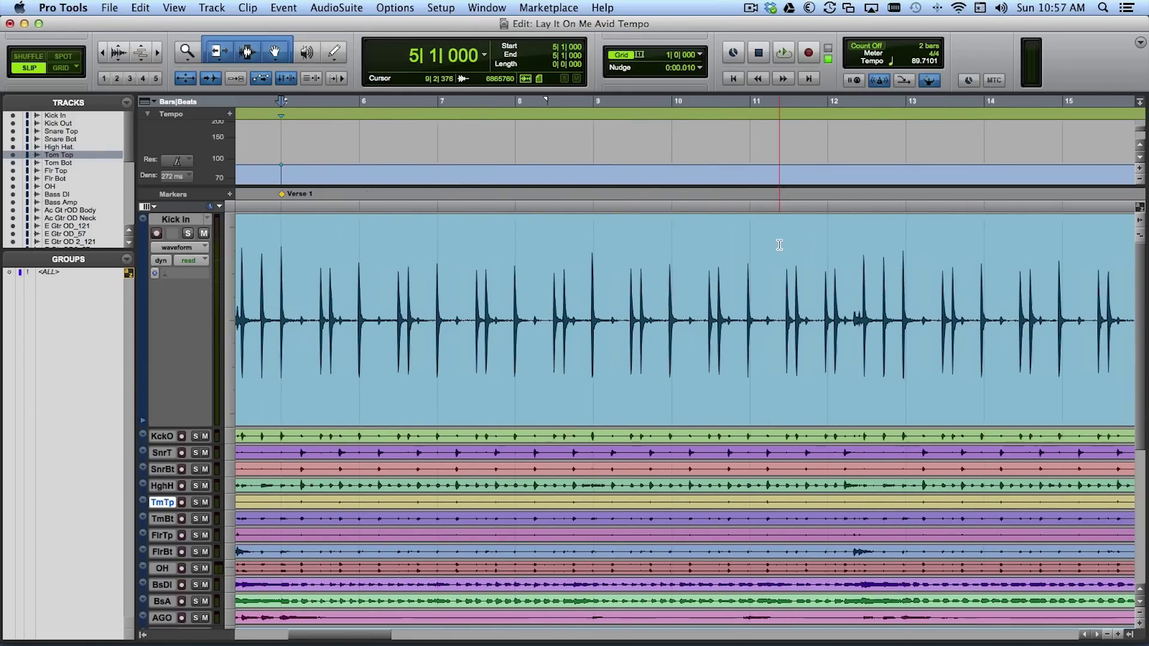
scroll(779, 245, right, 10)
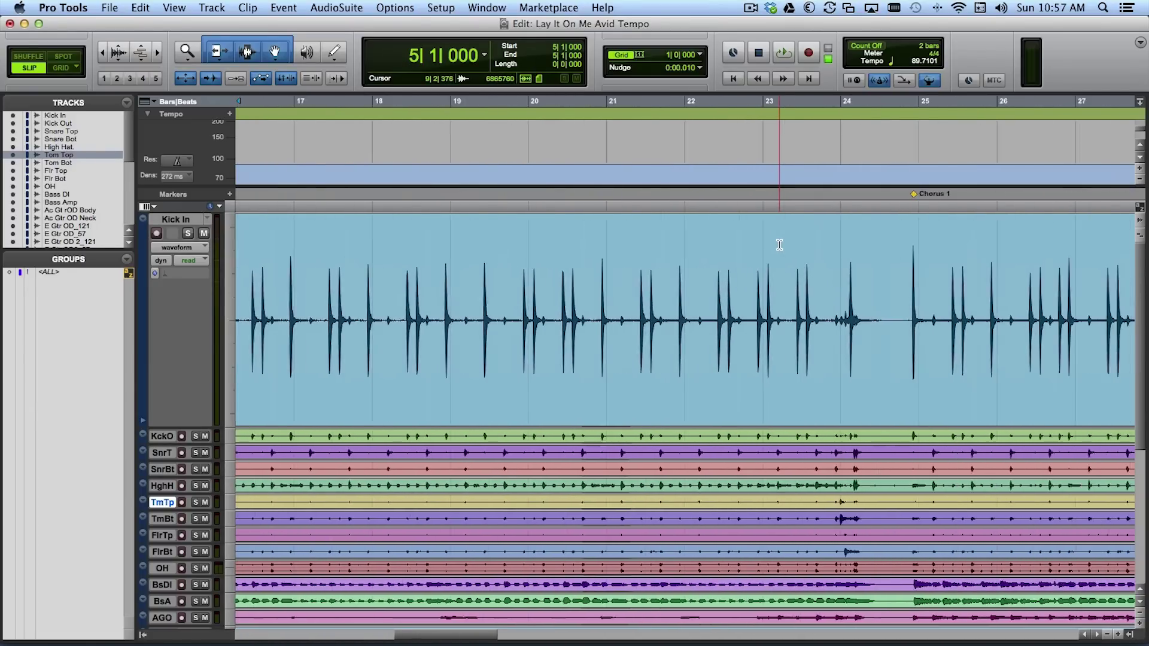
scroll(732, 262, left, 1)
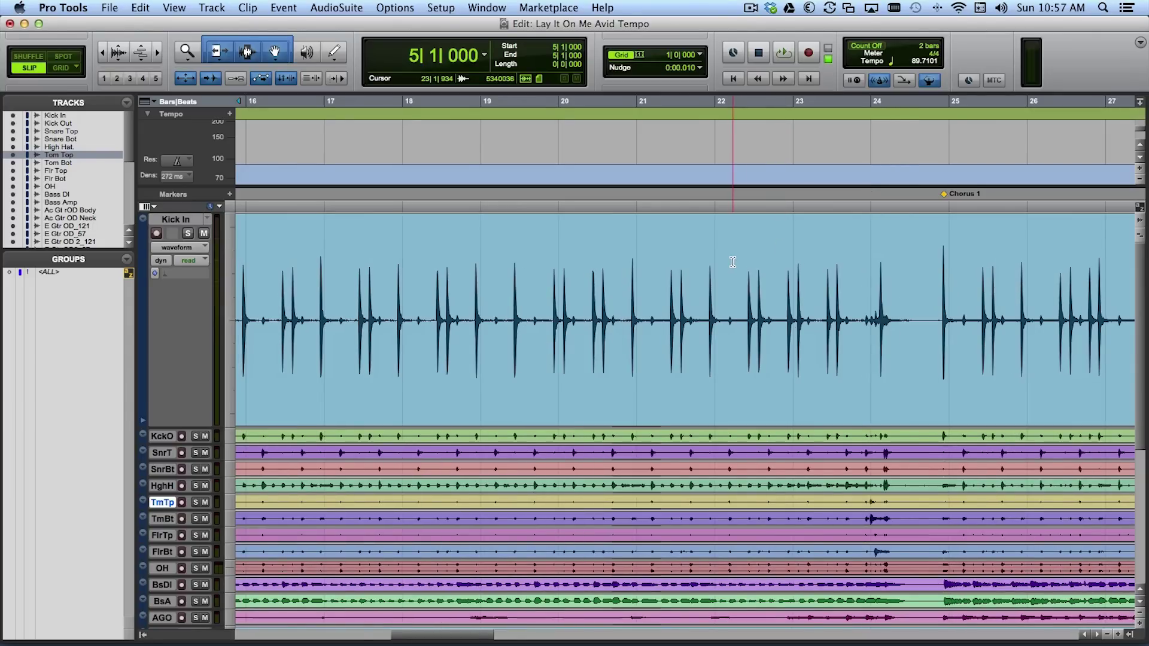
Audition the kick from just before bar 10
scroll(732, 262, left, 12)
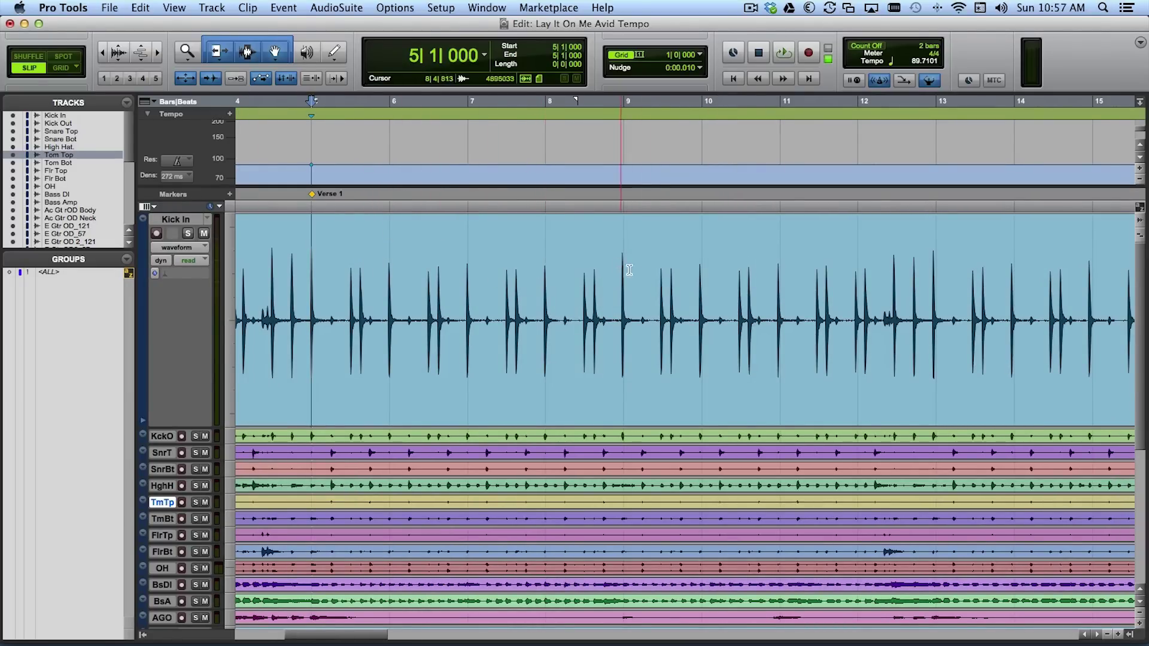
click(689, 299)
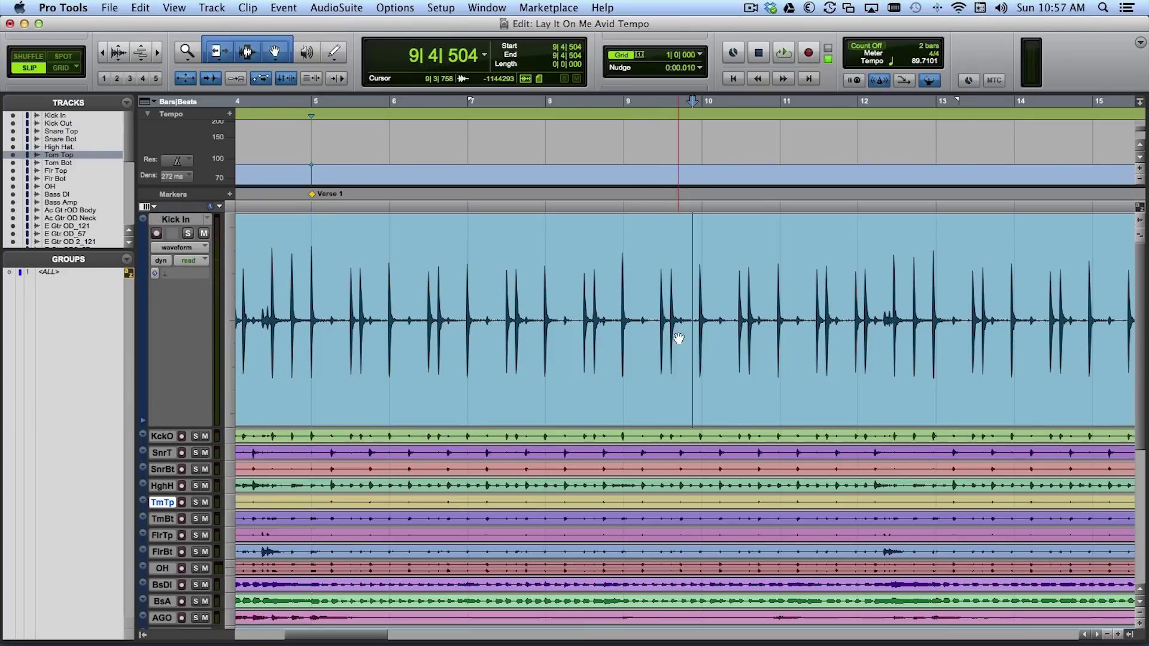
key(space)
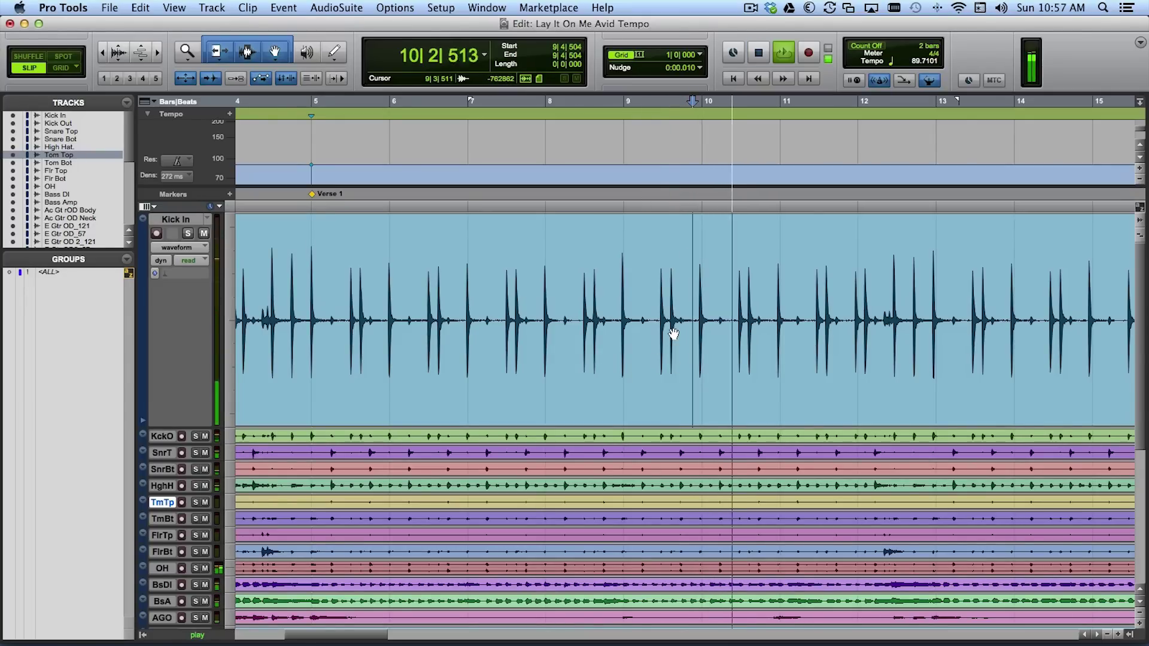
key(space)
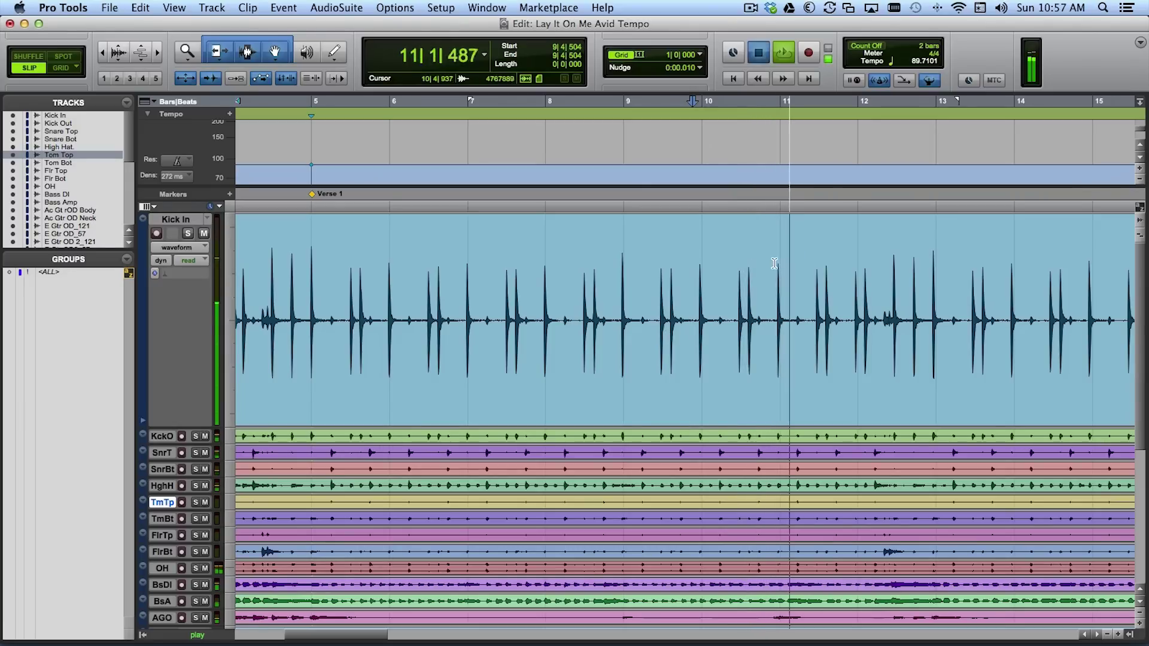
Set the insertion point on the kick at 10|4|872, replay it, and start a bar|beat marker
click(773, 260)
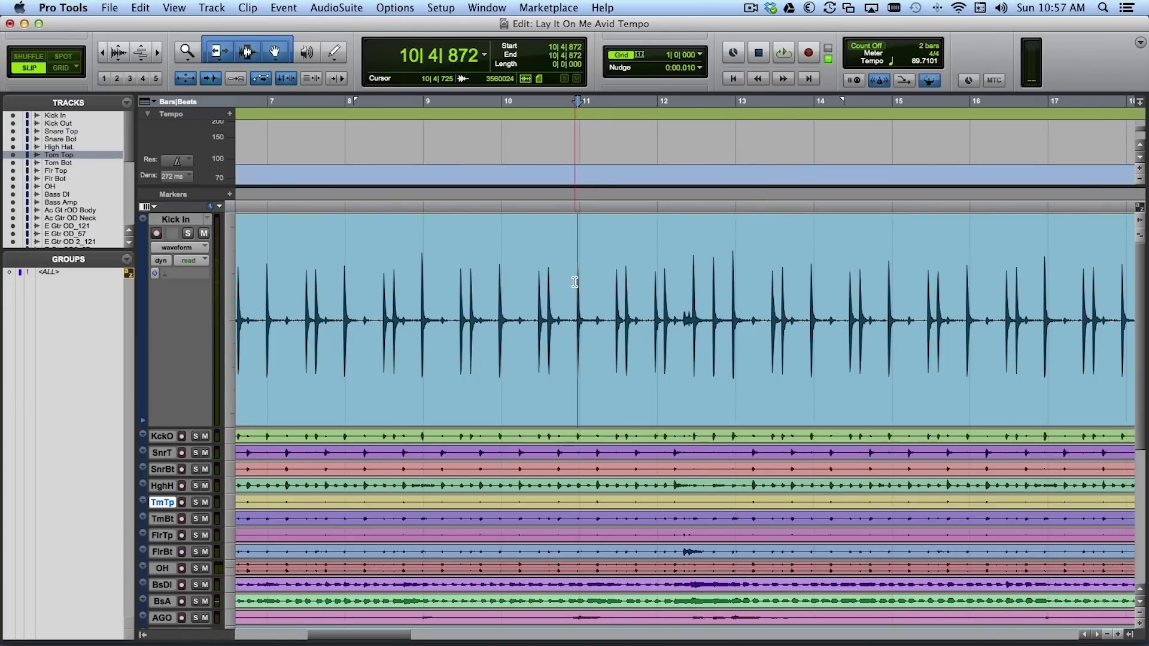
scroll(566, 270, left, 10)
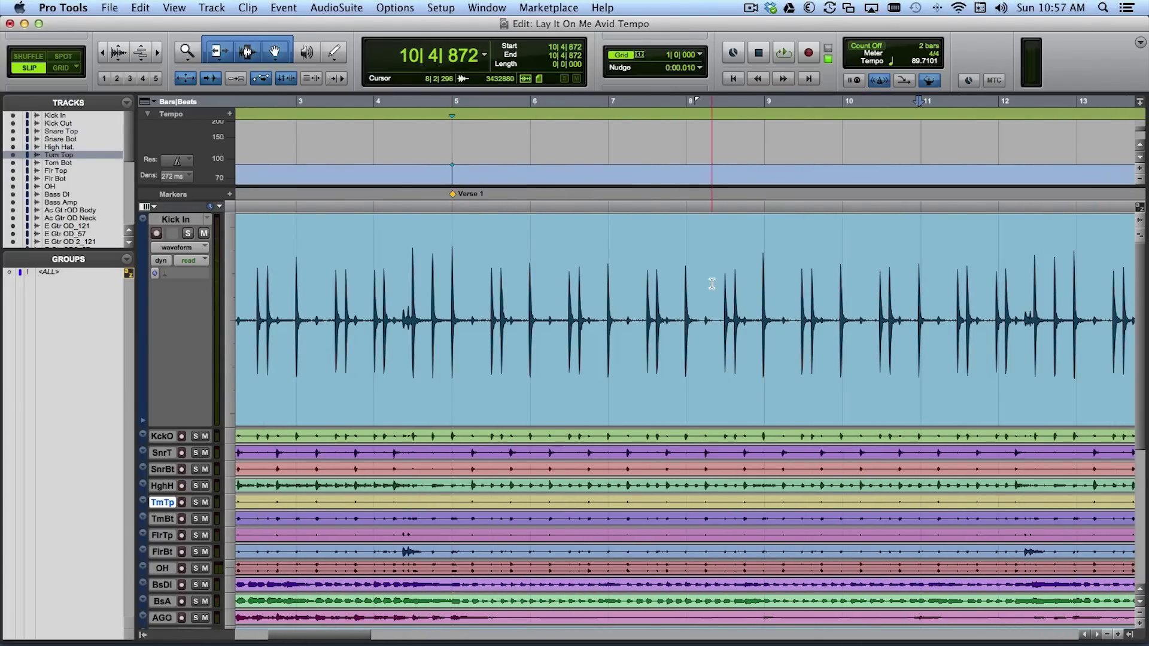
scroll(712, 284, right, 10)
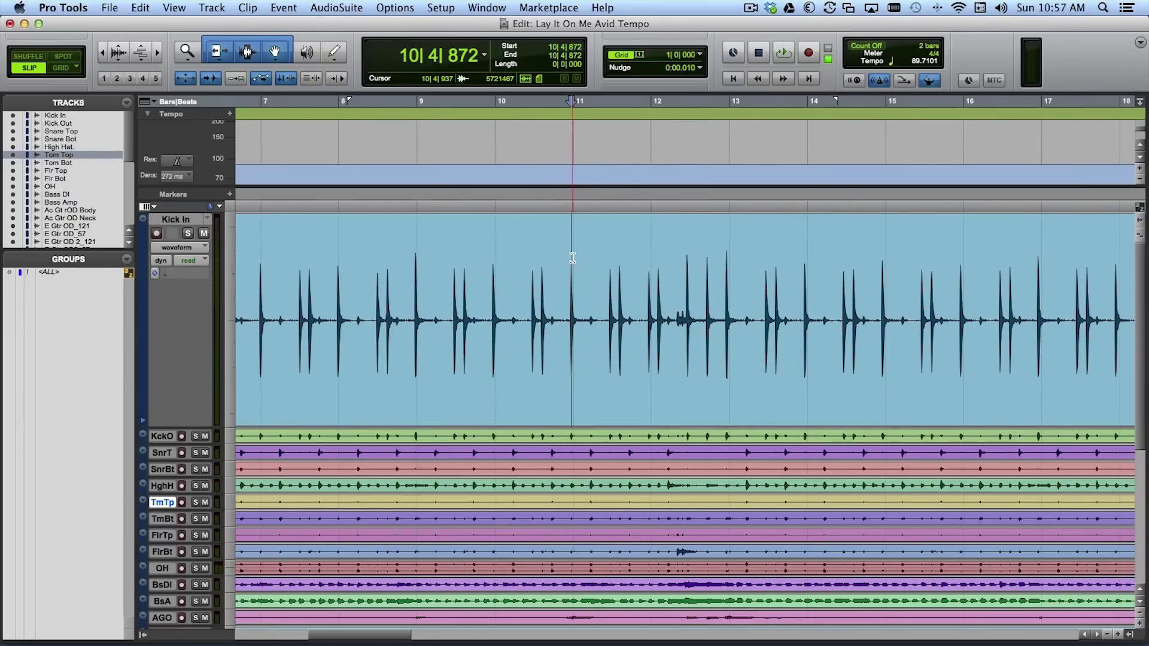
scroll(573, 258, right, 5)
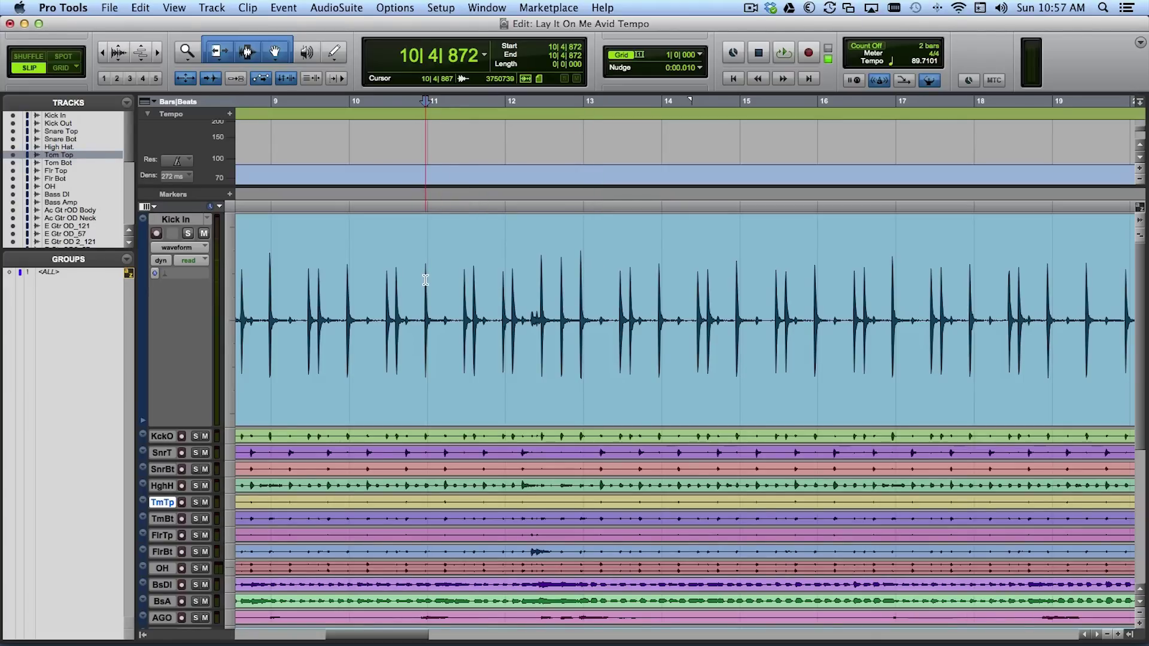
key(space)
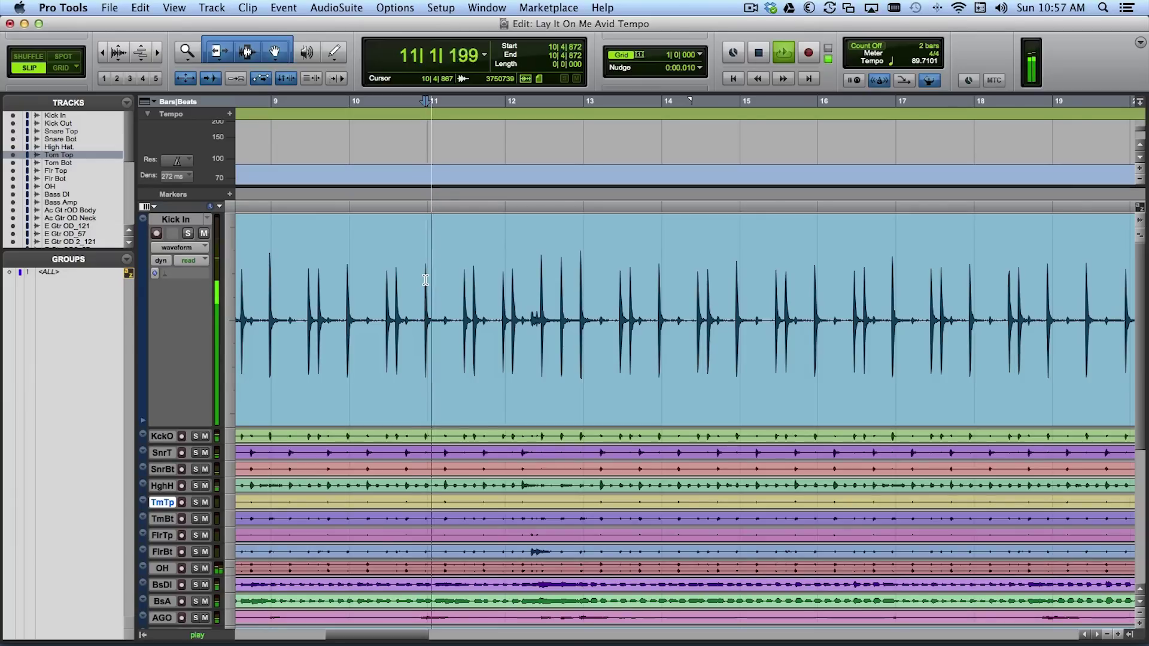
key(space)
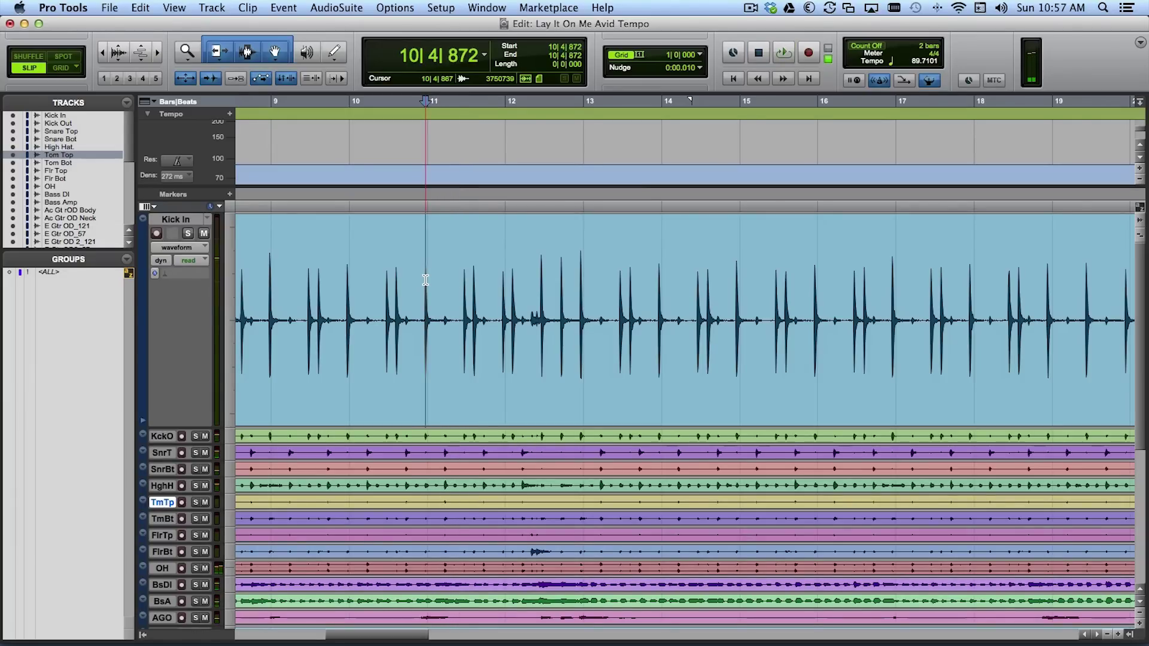
key(super+i)
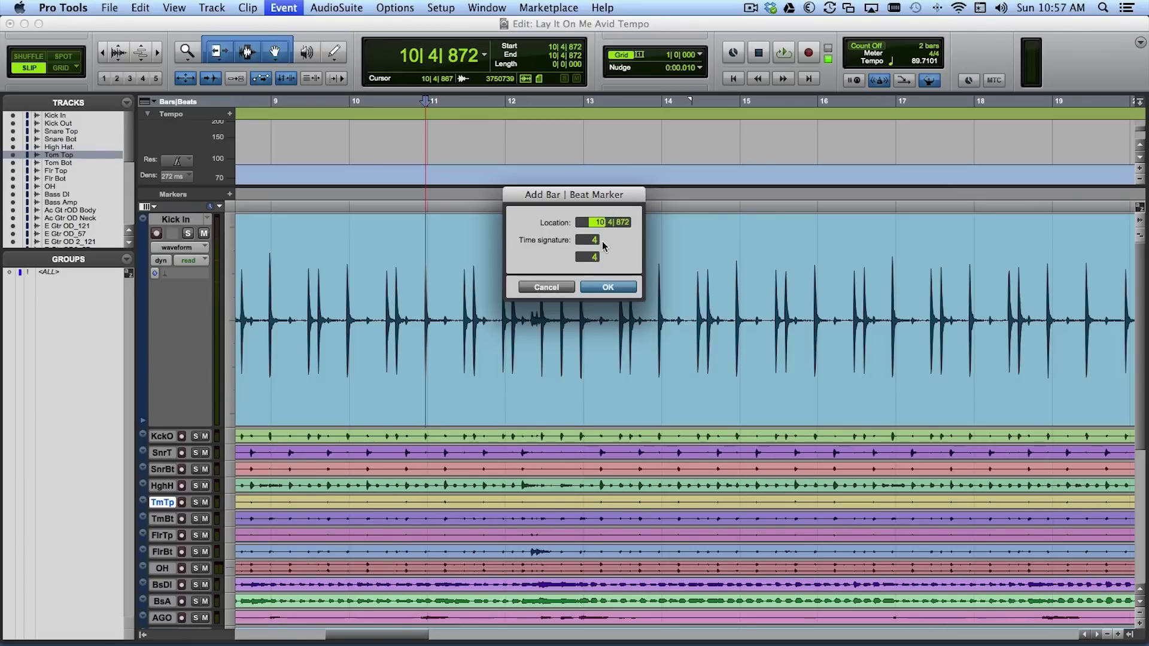
Confirm the bar 11 marker (tempo 90.0556 BPM) and audition the kick from 14|4|412
click(609, 287)
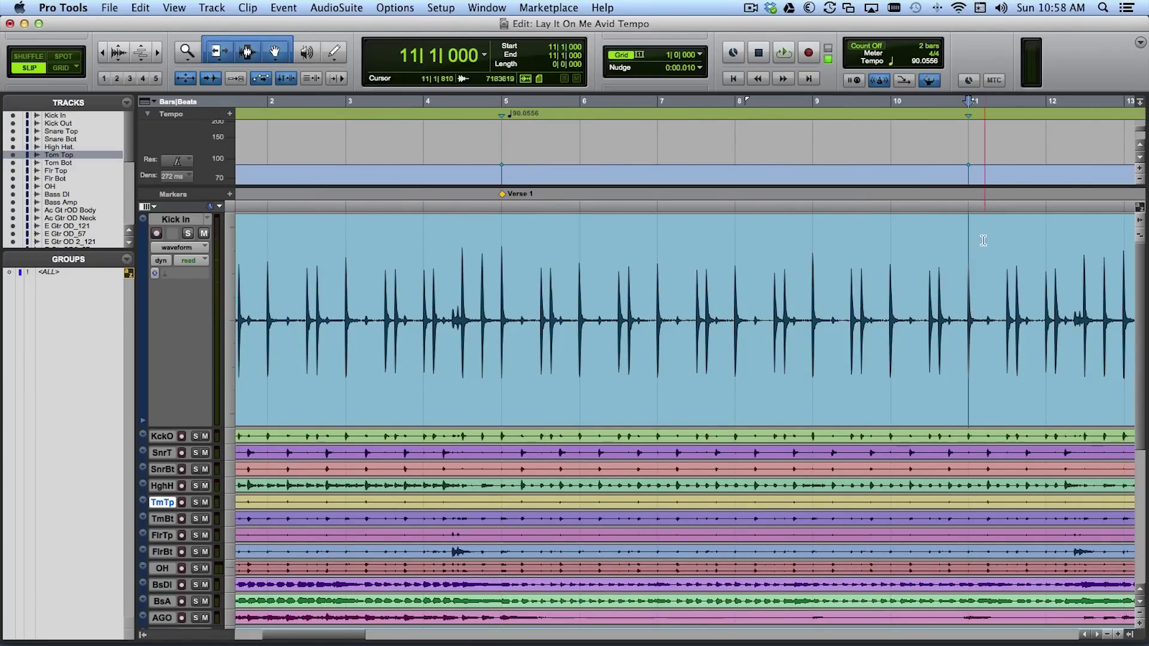
scroll(800, 259, right, 3)
scroll(799, 259, right, 5)
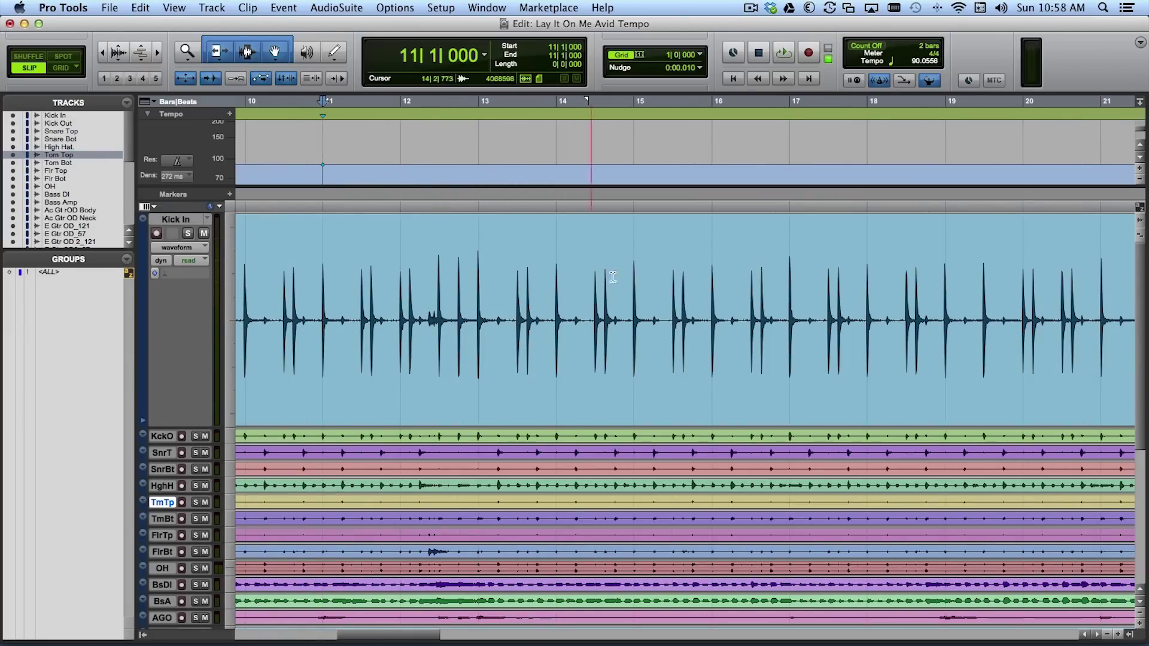
click(623, 258)
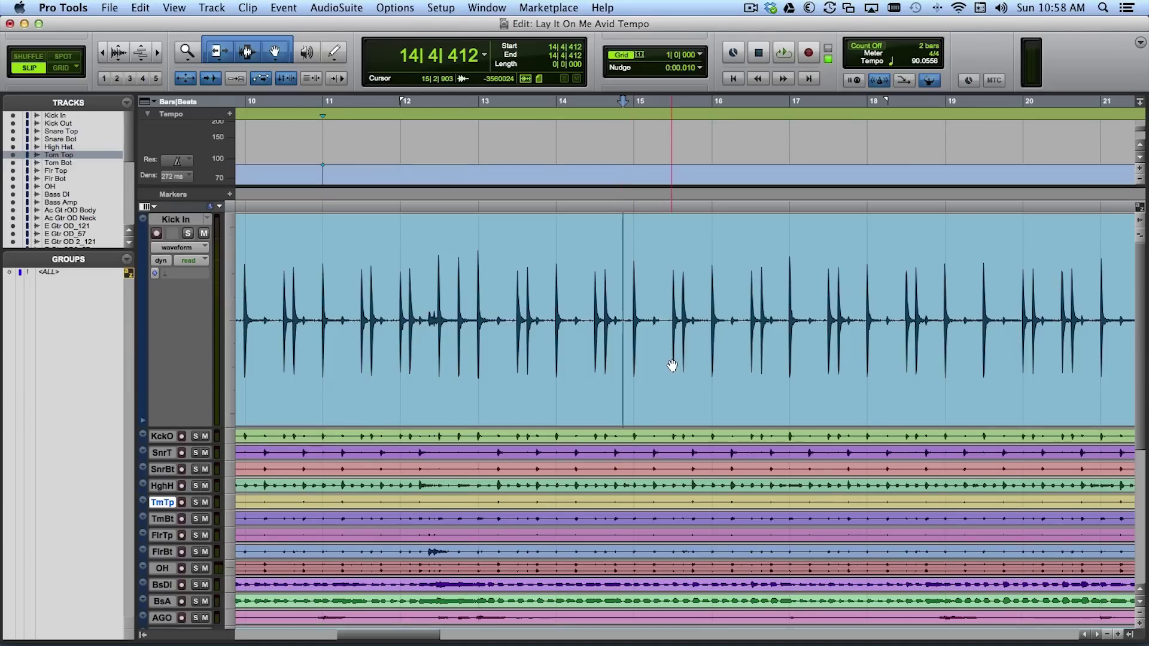
key(space)
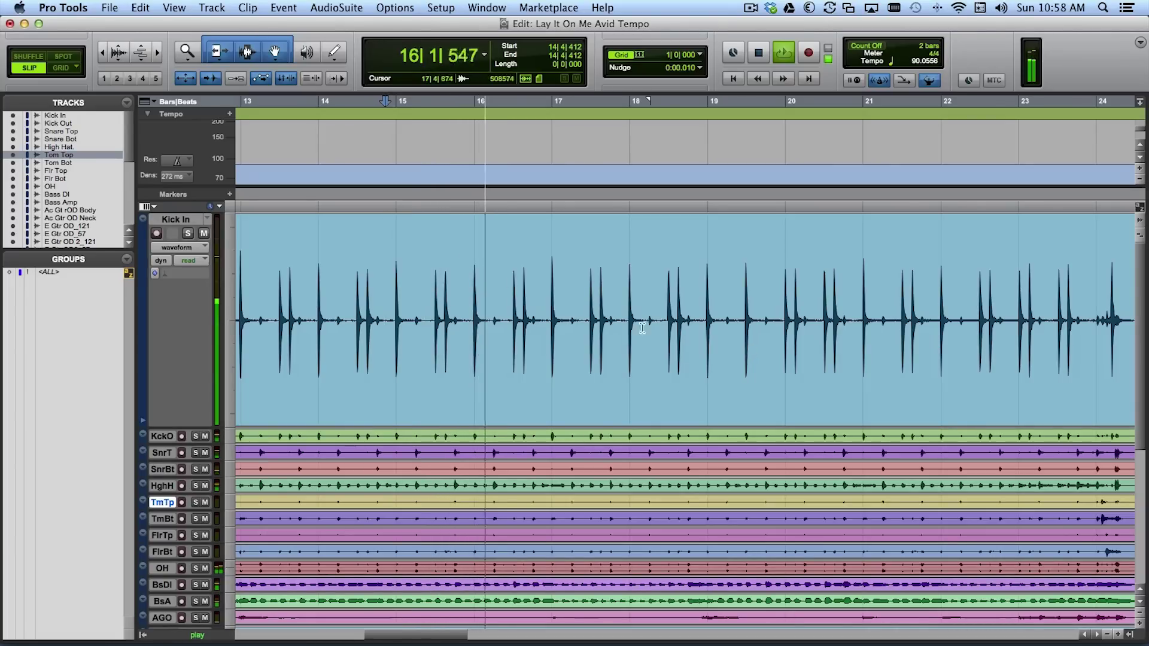
key(space)
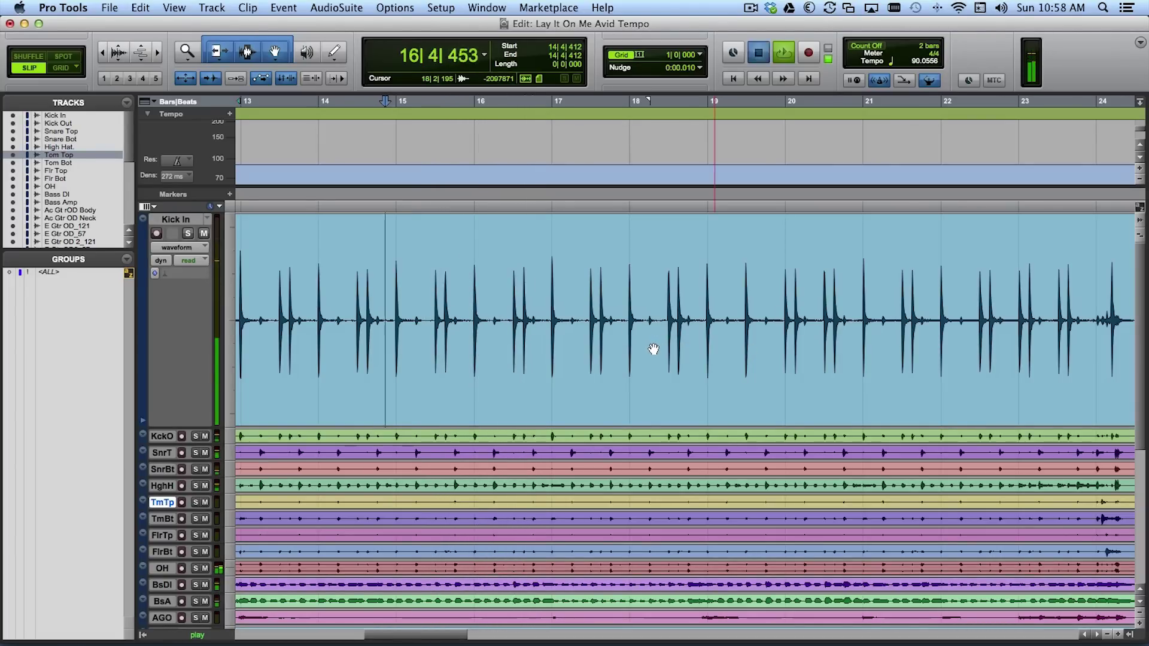
Audition from 19|4|213, then snap the edit point onto the Chorus 1 kick at 25|1|024
scroll(653, 349, right, 5)
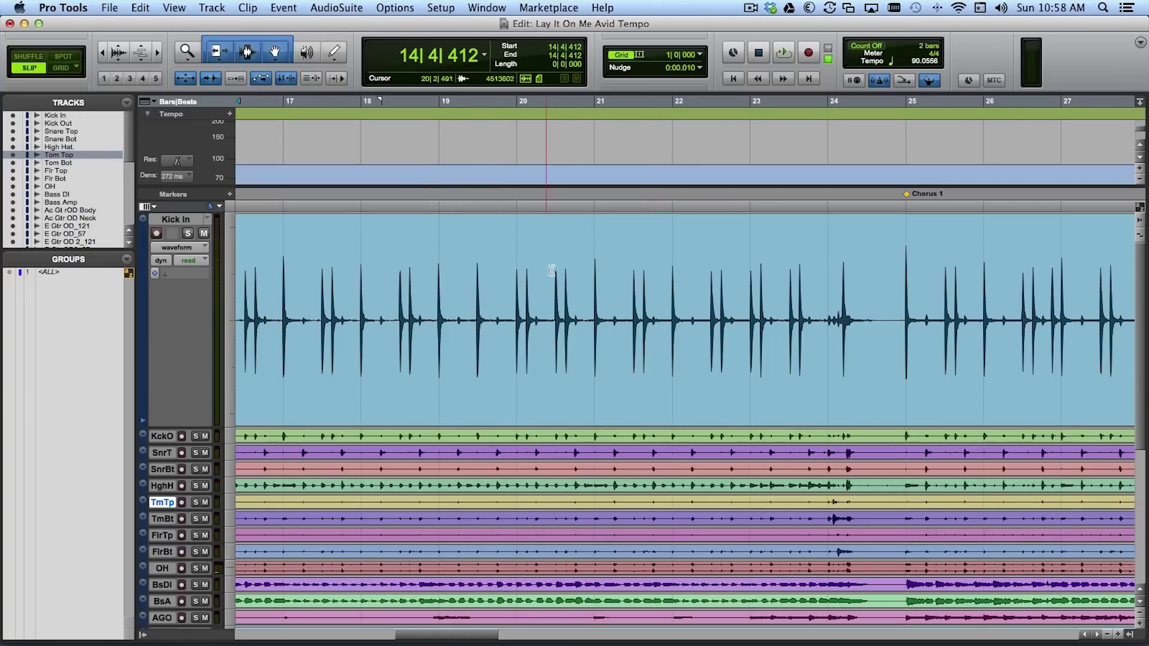
click(581, 259)
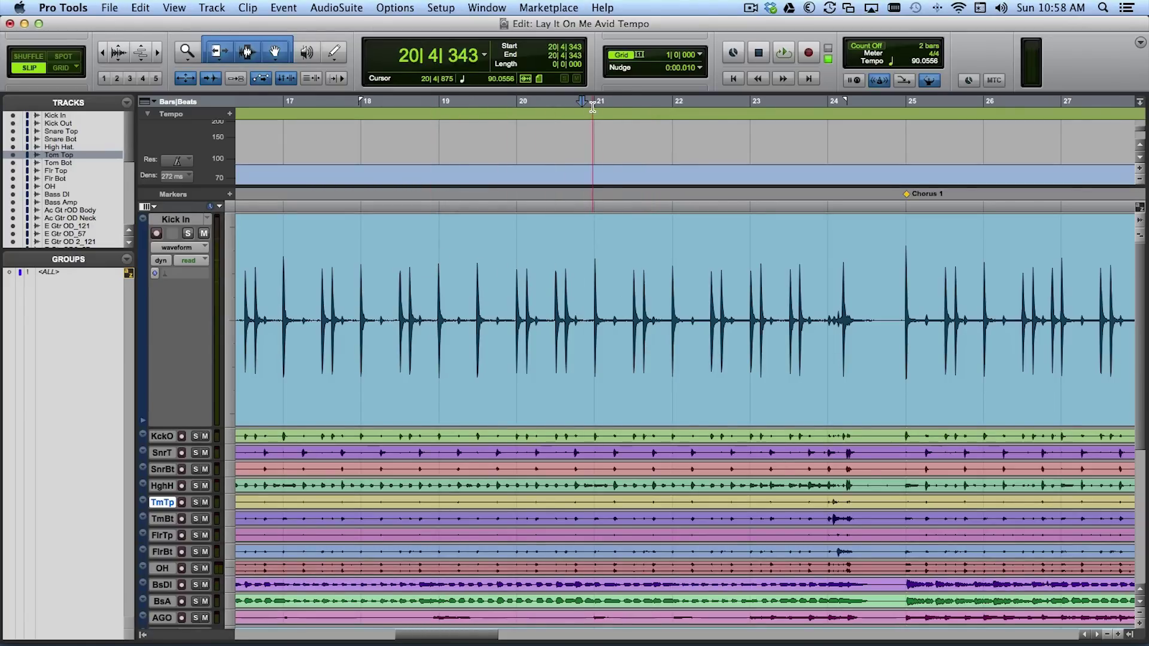
click(501, 281)
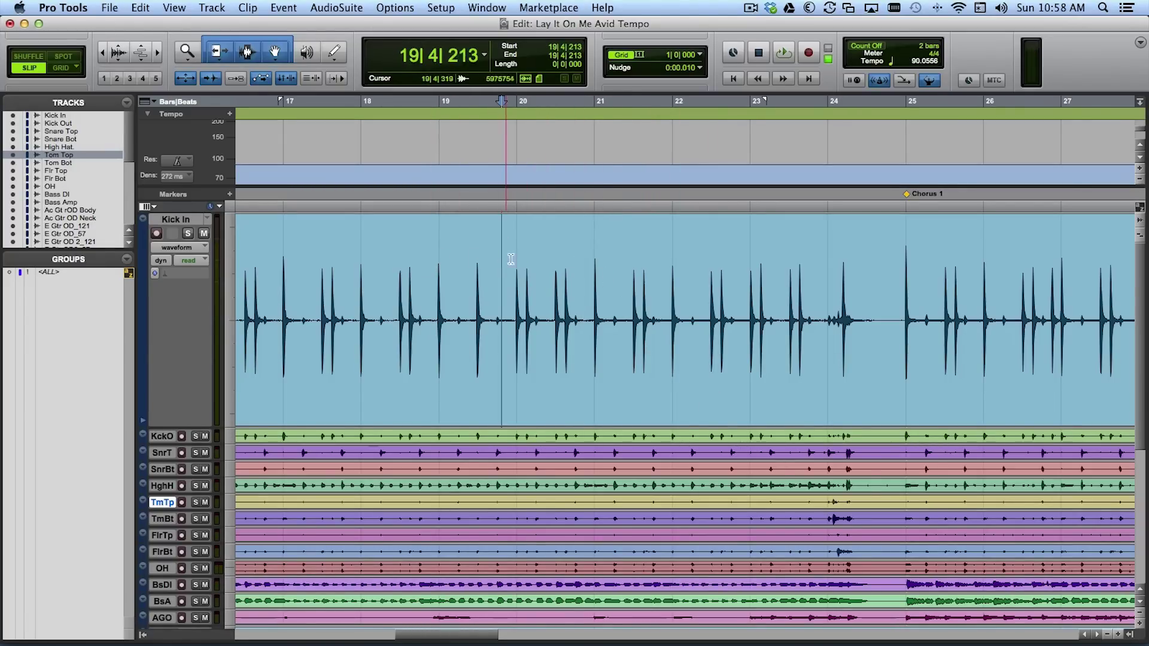
key(space)
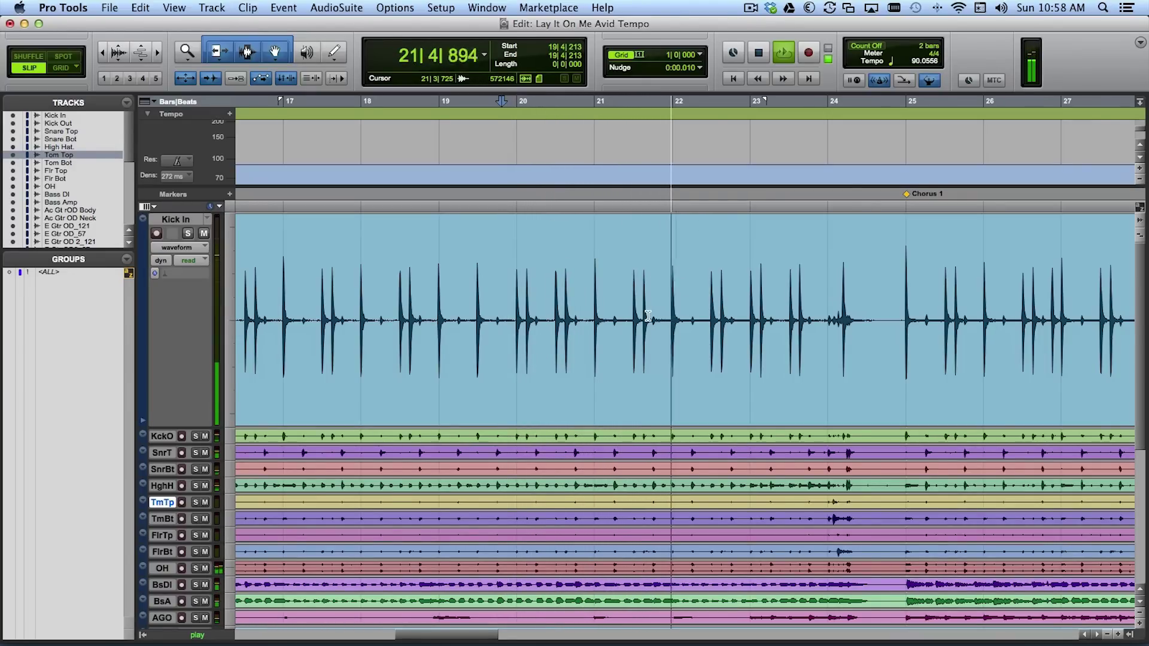
scroll(648, 316, right, 3)
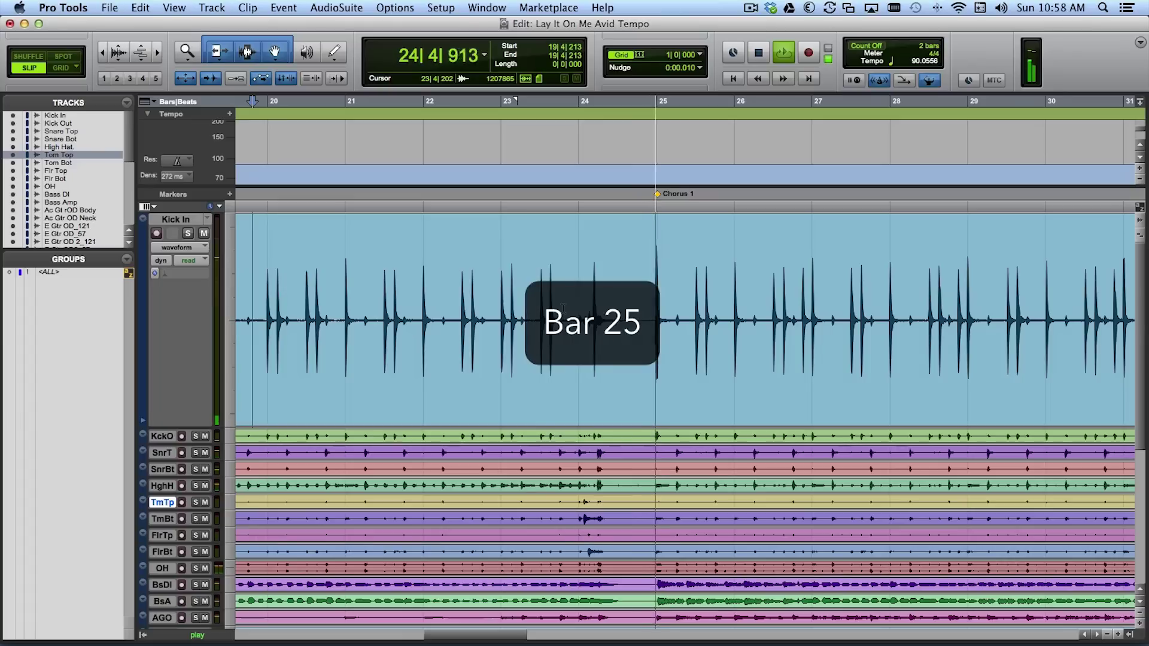
key(space)
click(642, 259)
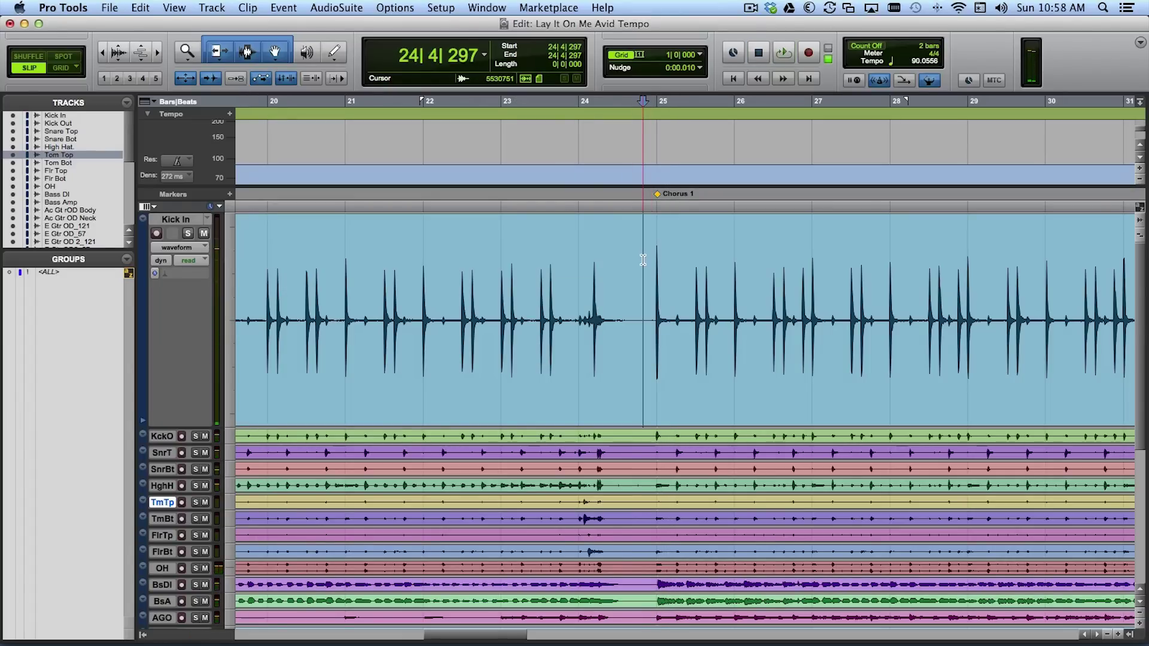
key(Tab)
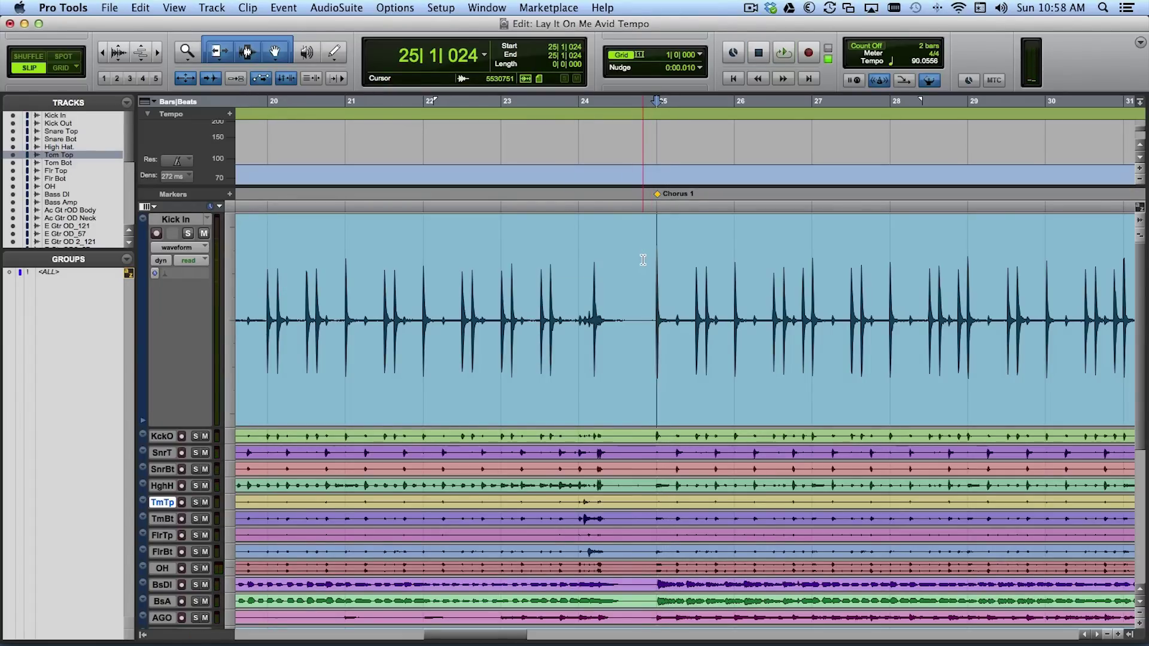
Add a 25|1|000 bar|beat marker at the Chorus 1 kick, making the tempo 90.0153 BPM, then zoom out
key(super+i)
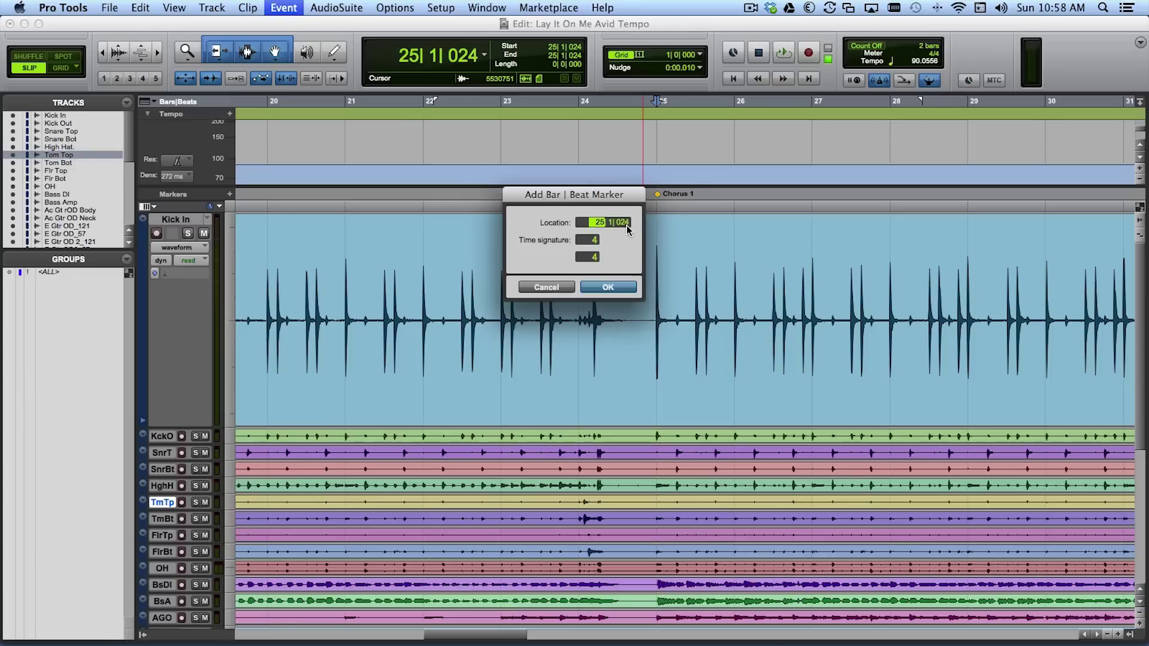
text(2)
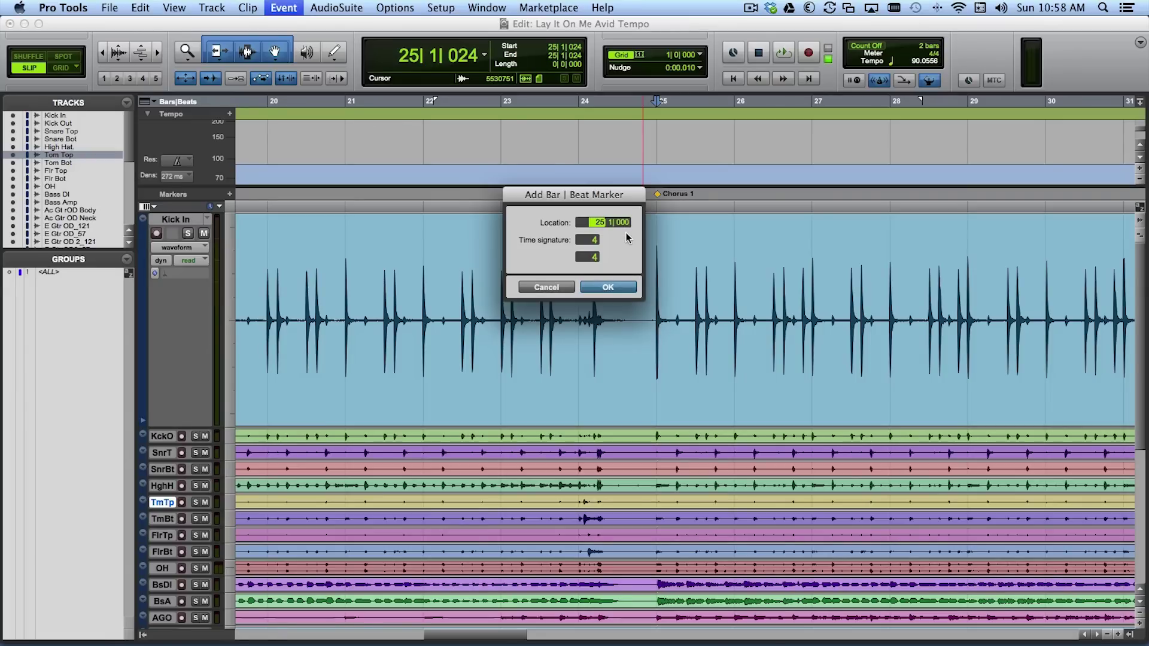
key(Return)
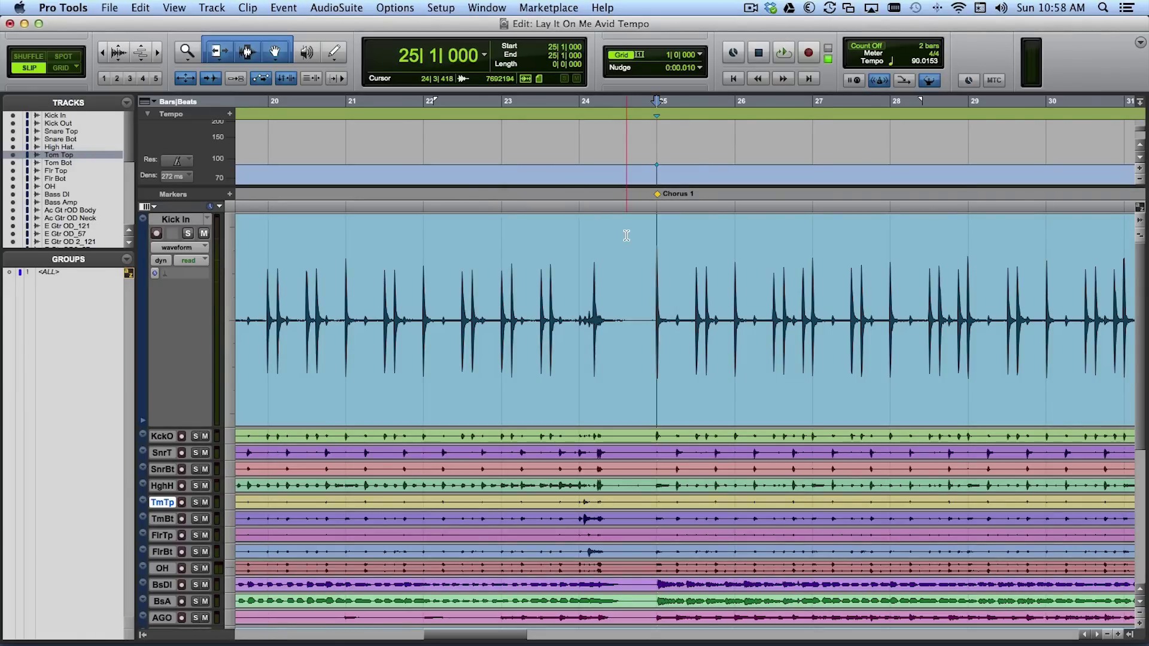
key(super+bracketleft)
key(super+bracketleft)
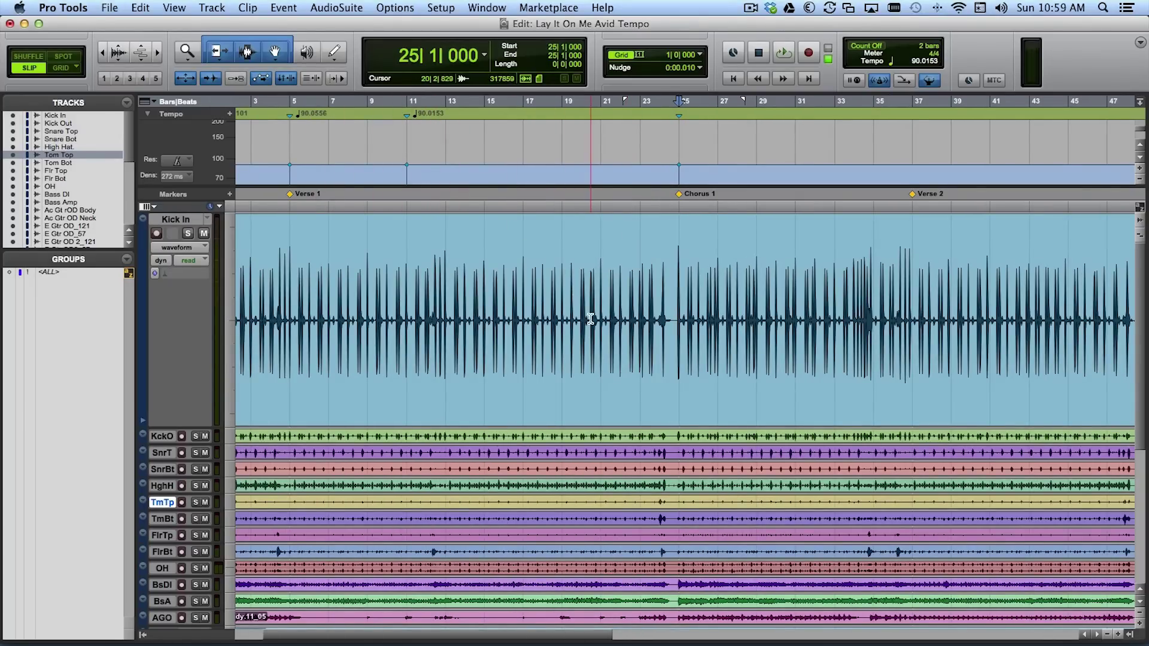
Scroll past Chorus 1 and zoom in to view bars 26–37 of Kick In
scroll(591, 319, right, 8)
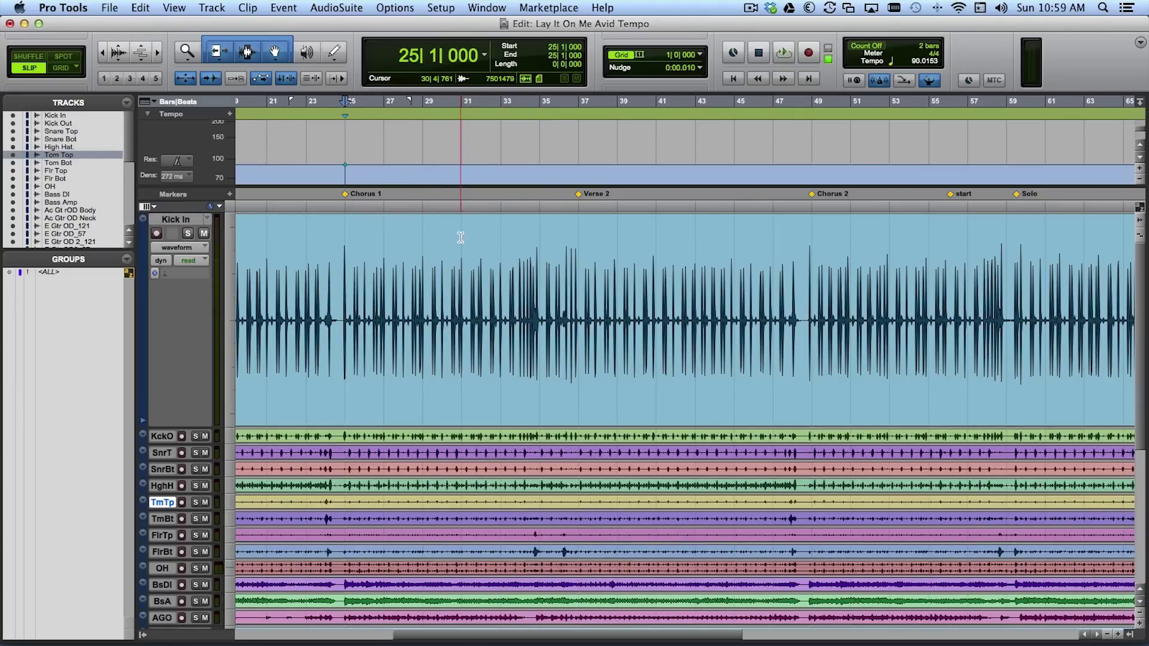
key(super+bracketright)
key(super+bracketright)
scroll(661, 282, right, 10)
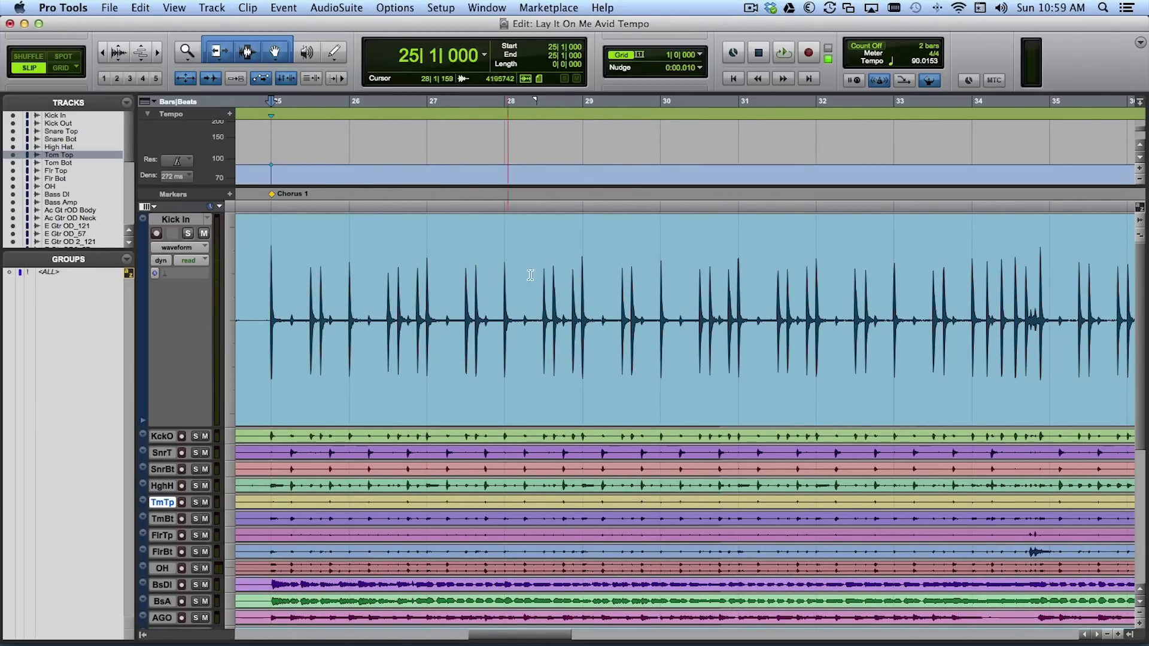
scroll(590, 282, right, 3)
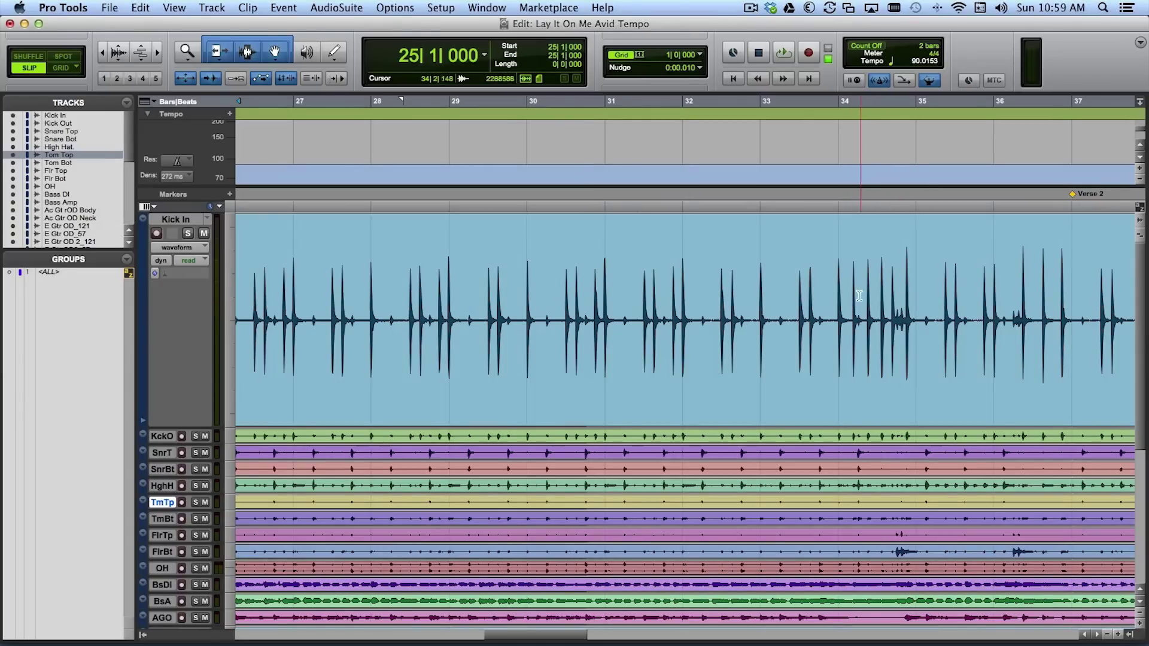
Play back from 31|4 to check the kick alignment with the grid
click(664, 246)
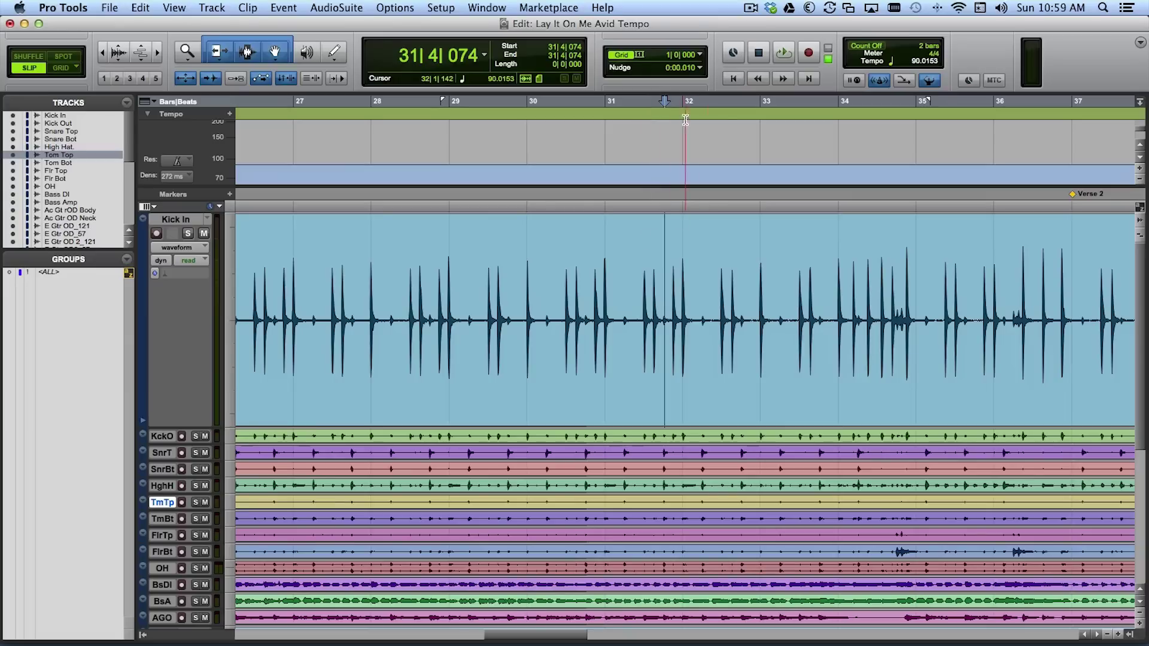
key(space)
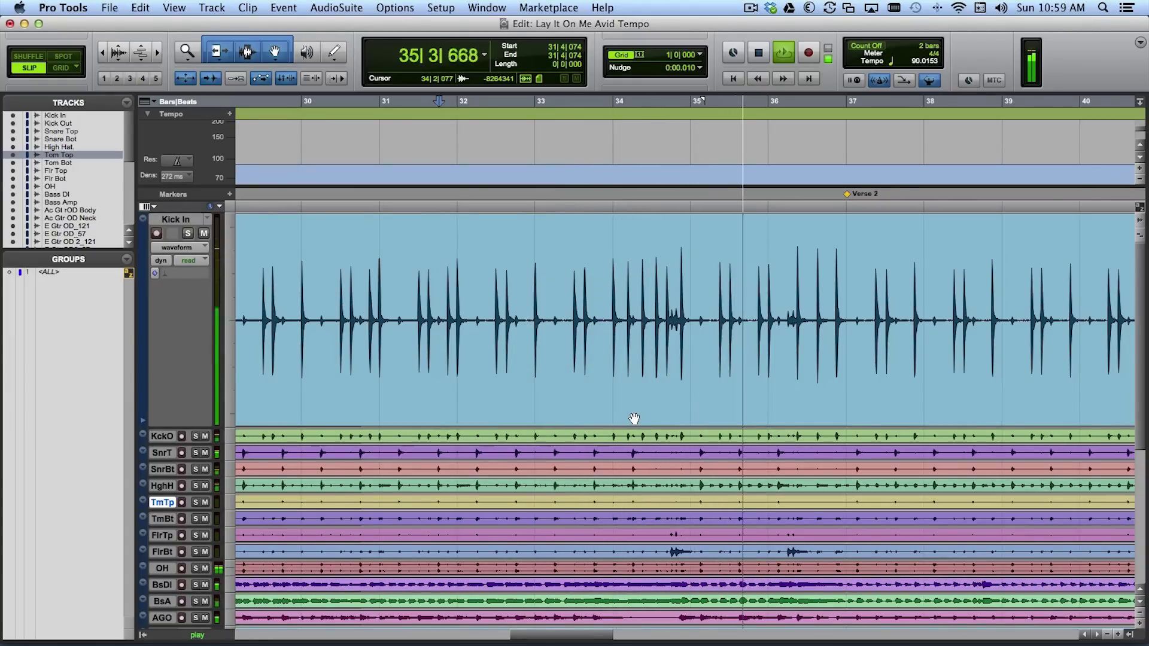
key(space)
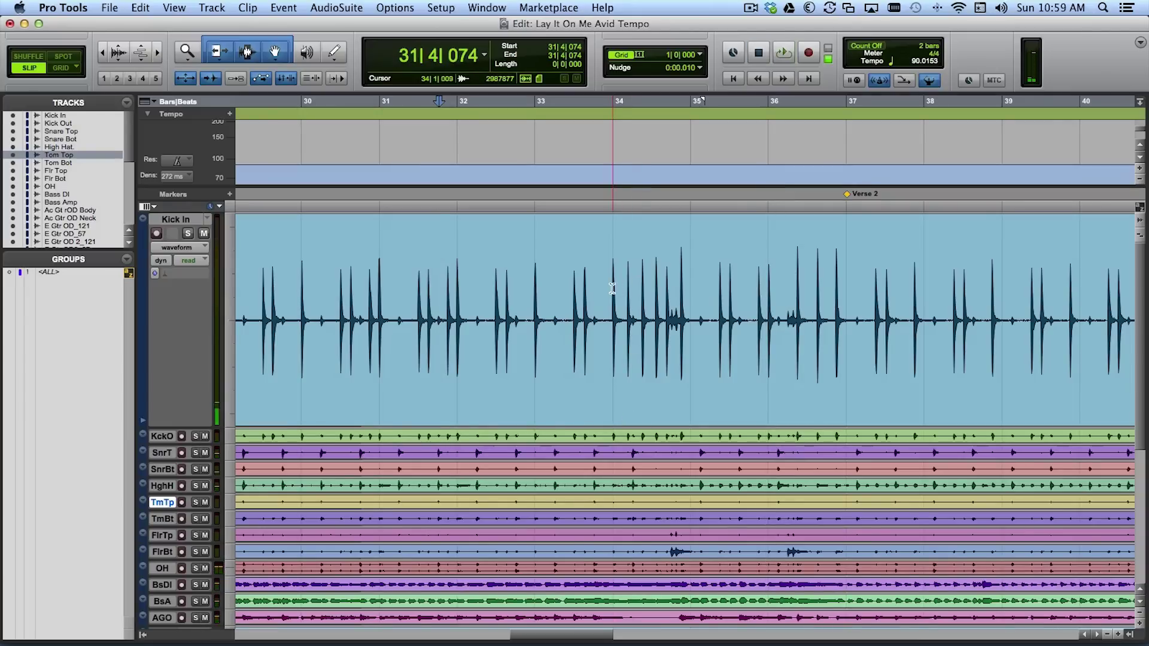
Put the edit point on the bar-32 kick at 32|1|024 and start a bar|beat marker
drag(612, 292, 687, 293)
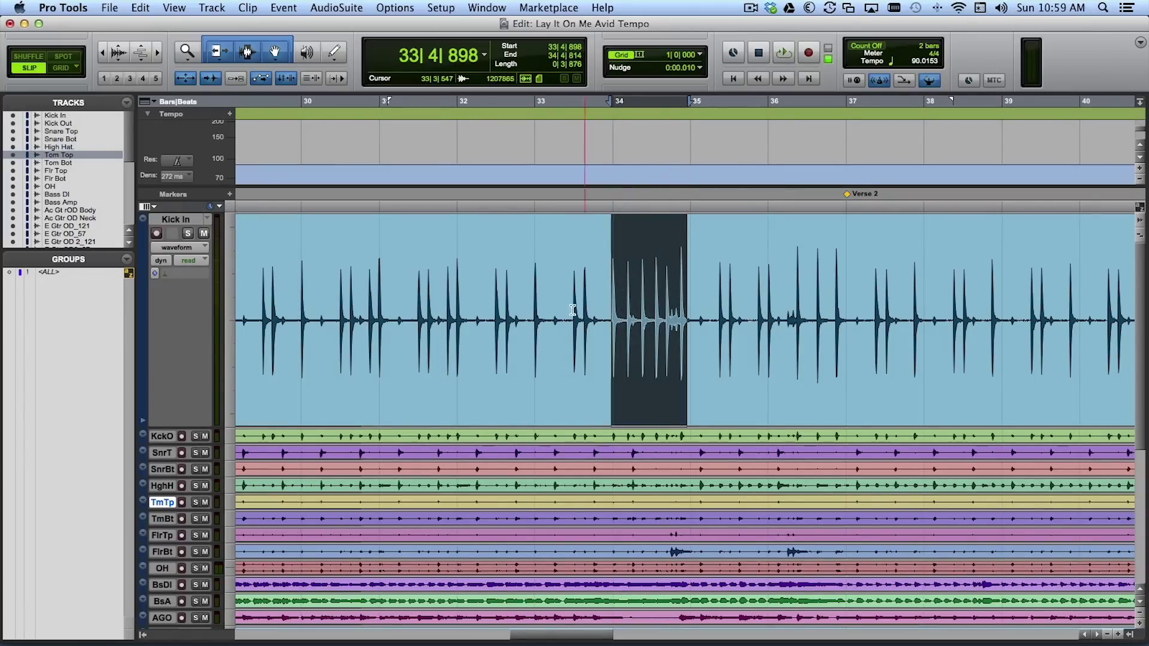
click(457, 254)
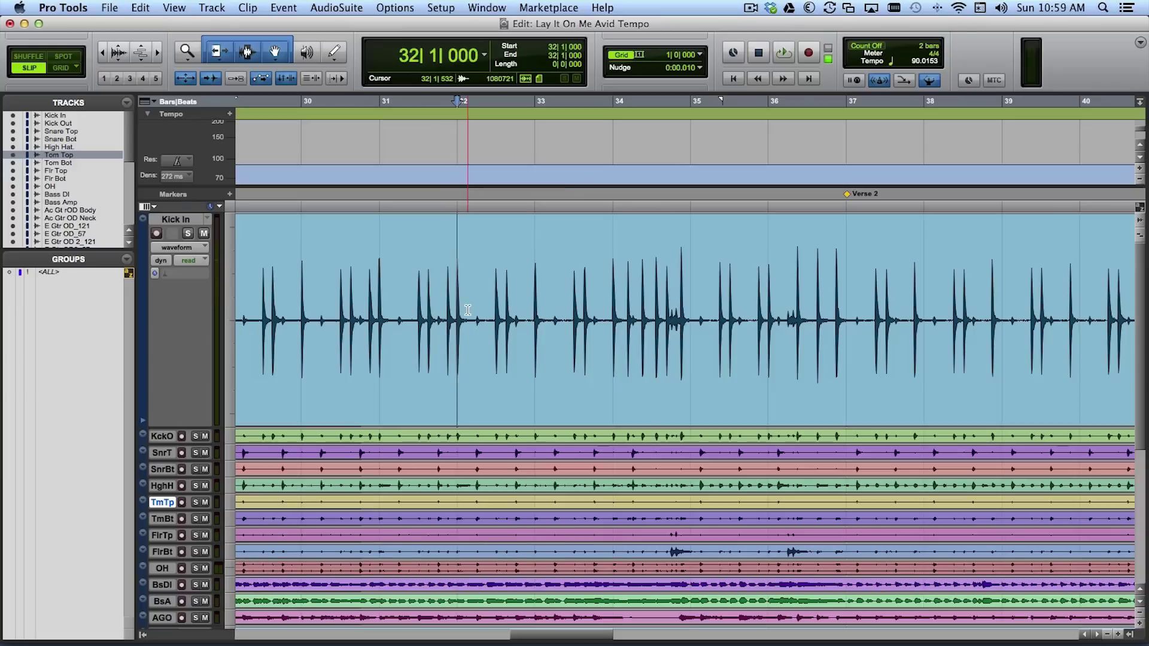
click(455, 245)
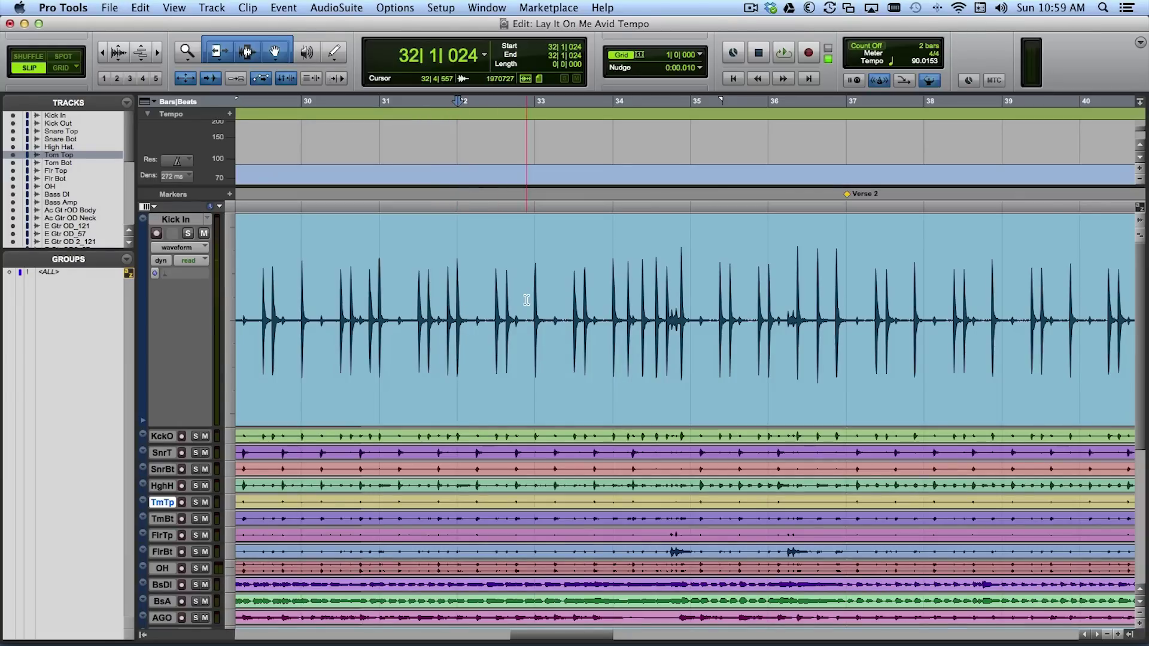
key(super+i)
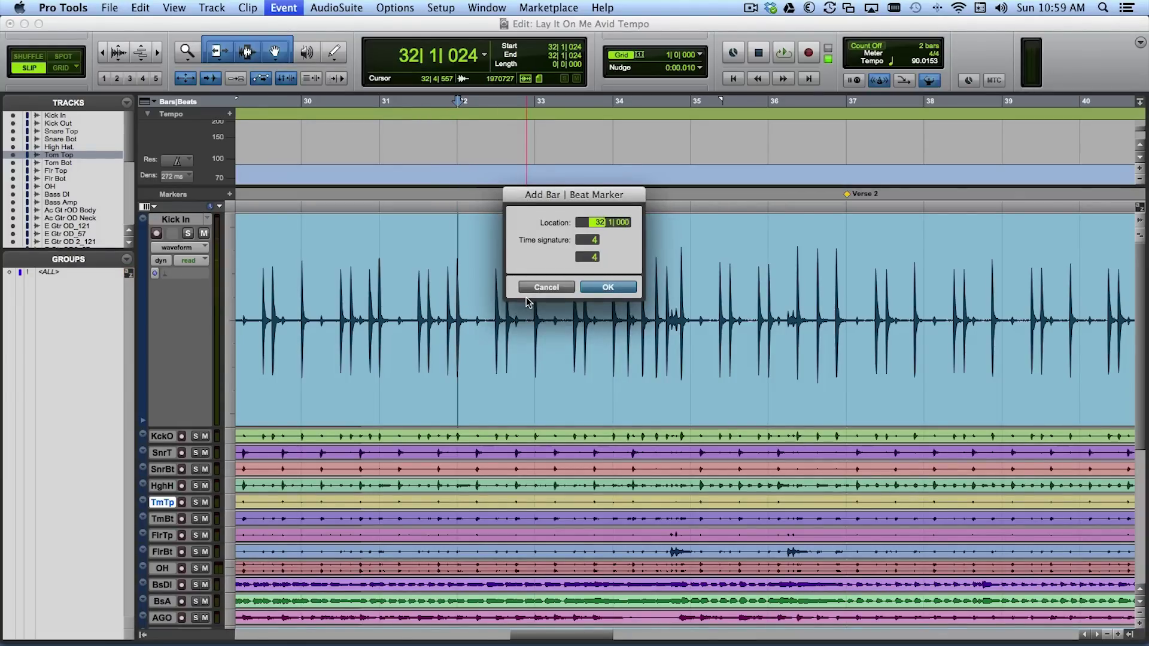
Confirm the 32|1|000 marker, giving 89.9366 BPM, and play back from bar 32
key(Return)
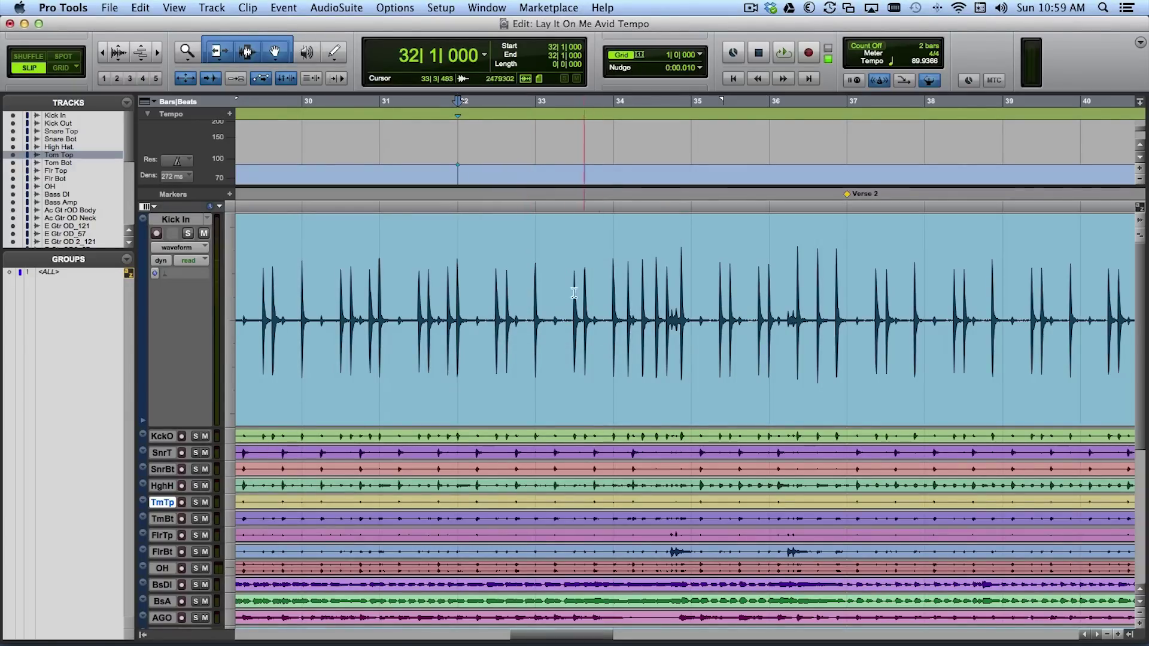
key(space)
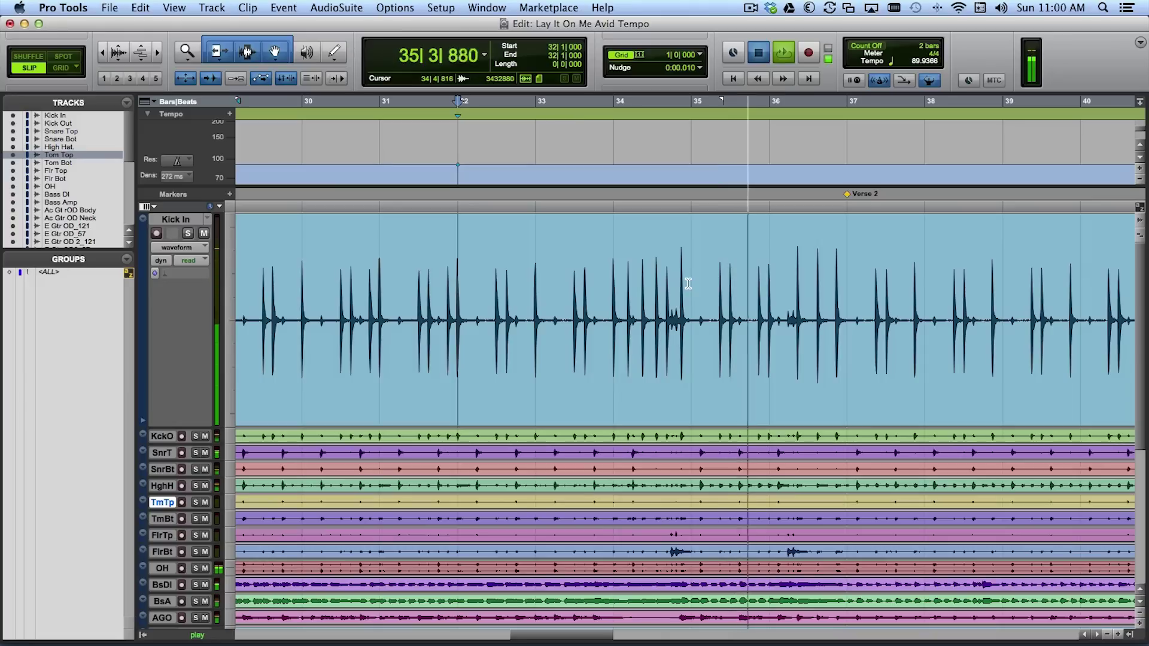
key(space)
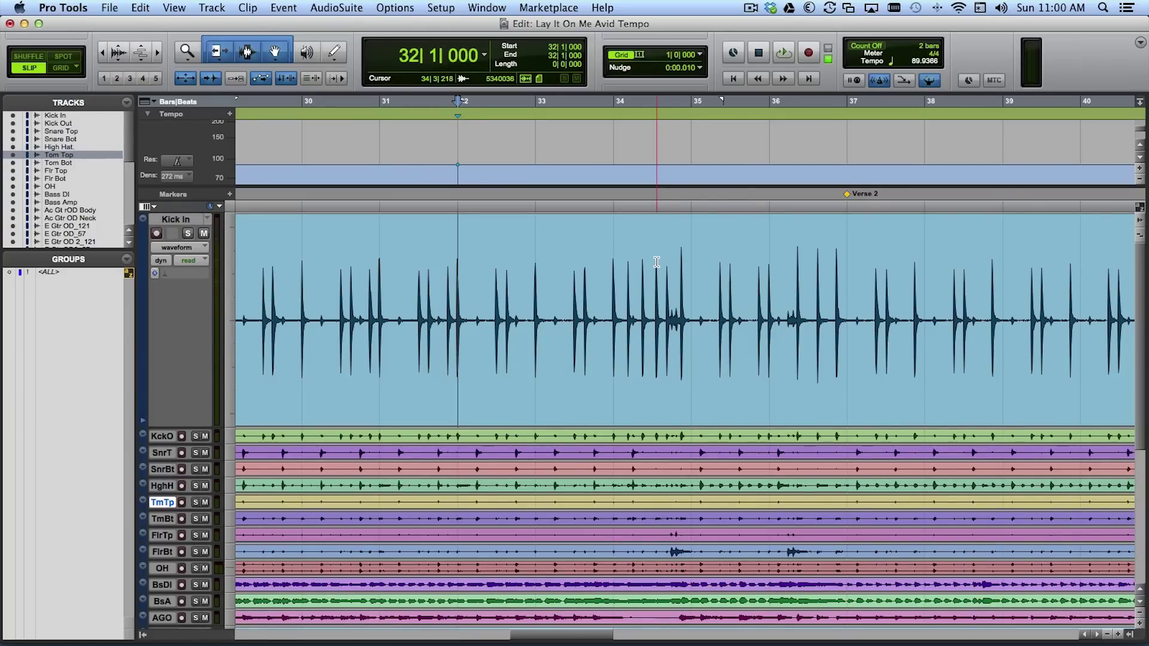
Replay from bar 32, then set the edit point on the bar-34 kick and start a bar|beat marker
key(space)
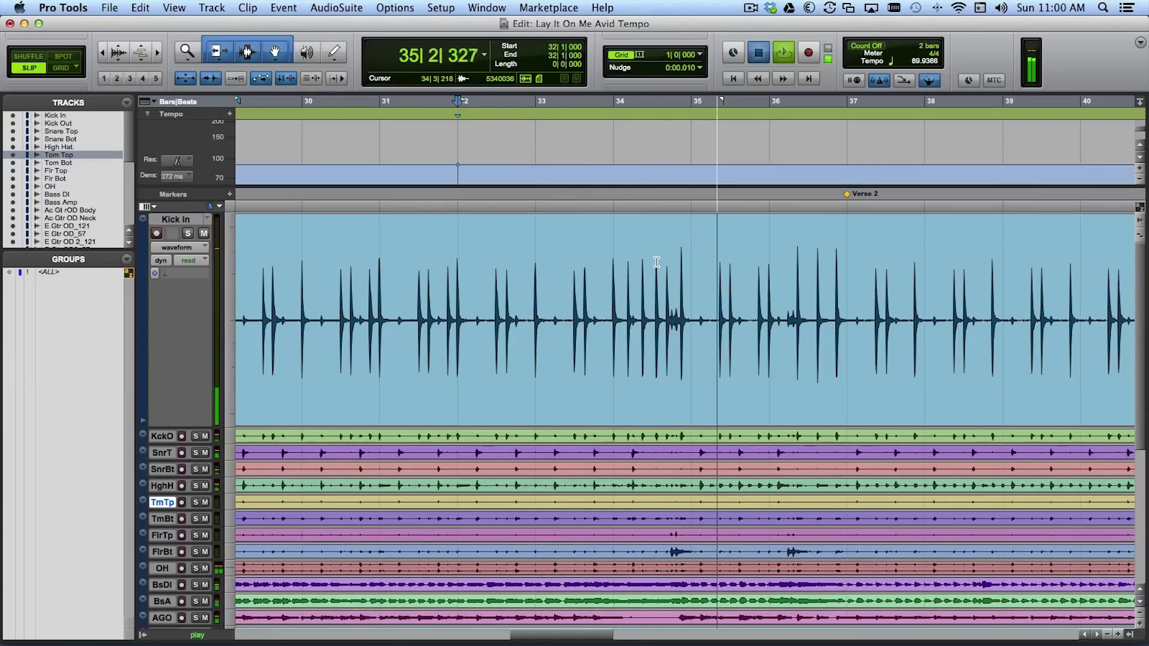
key(space)
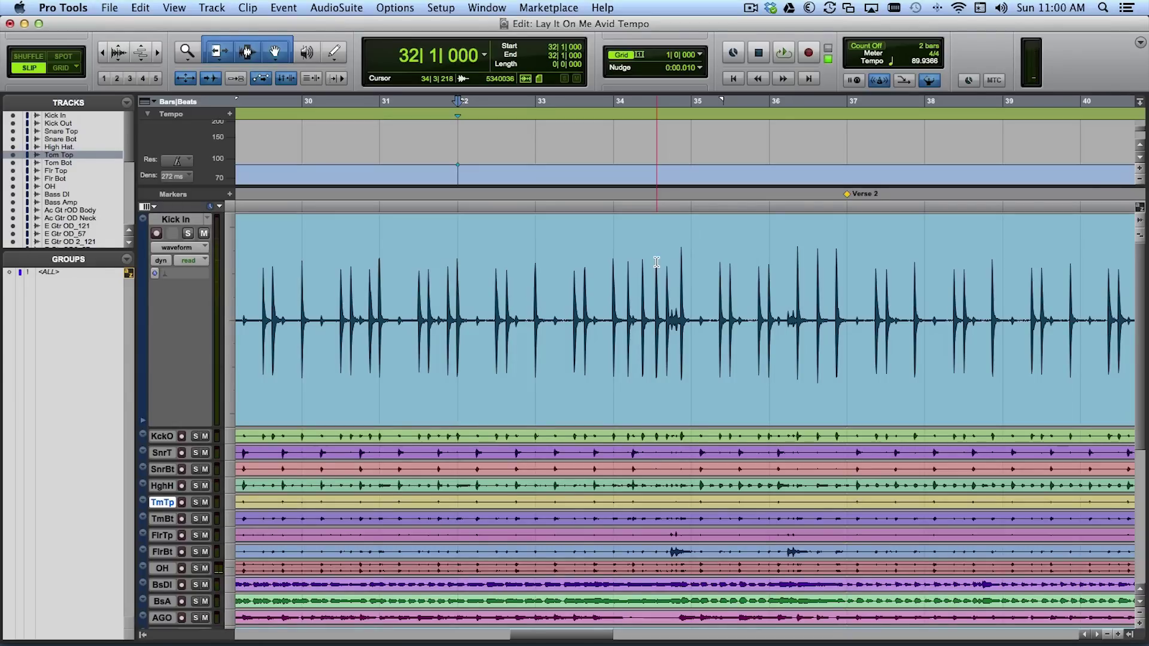
click(606, 240)
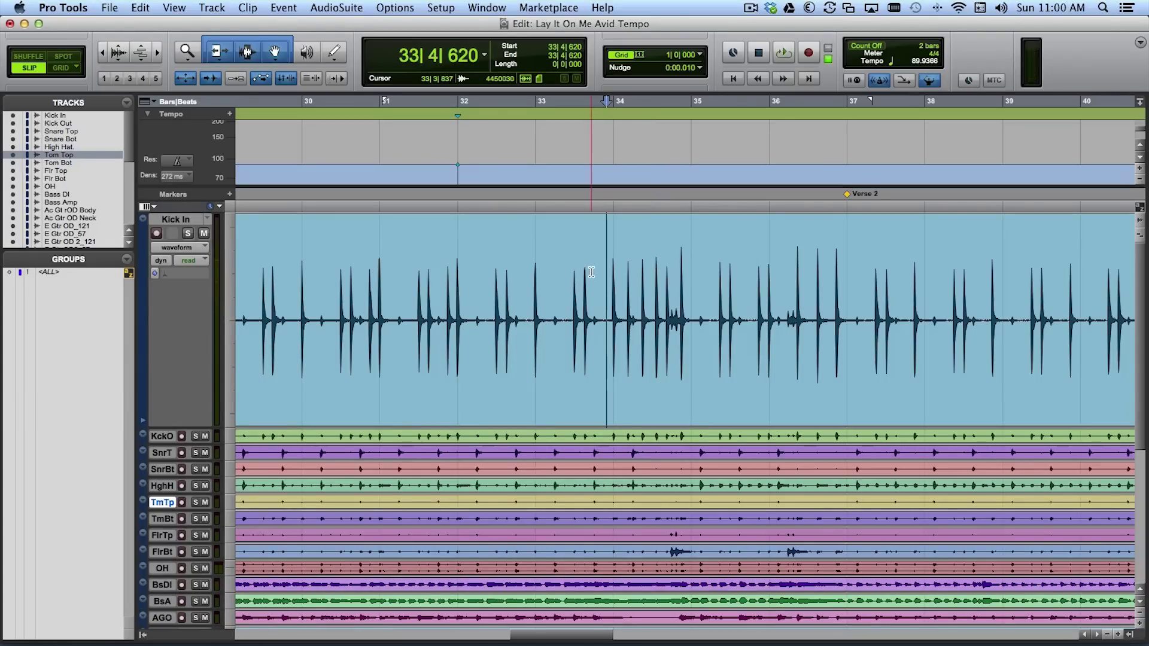
click(613, 264)
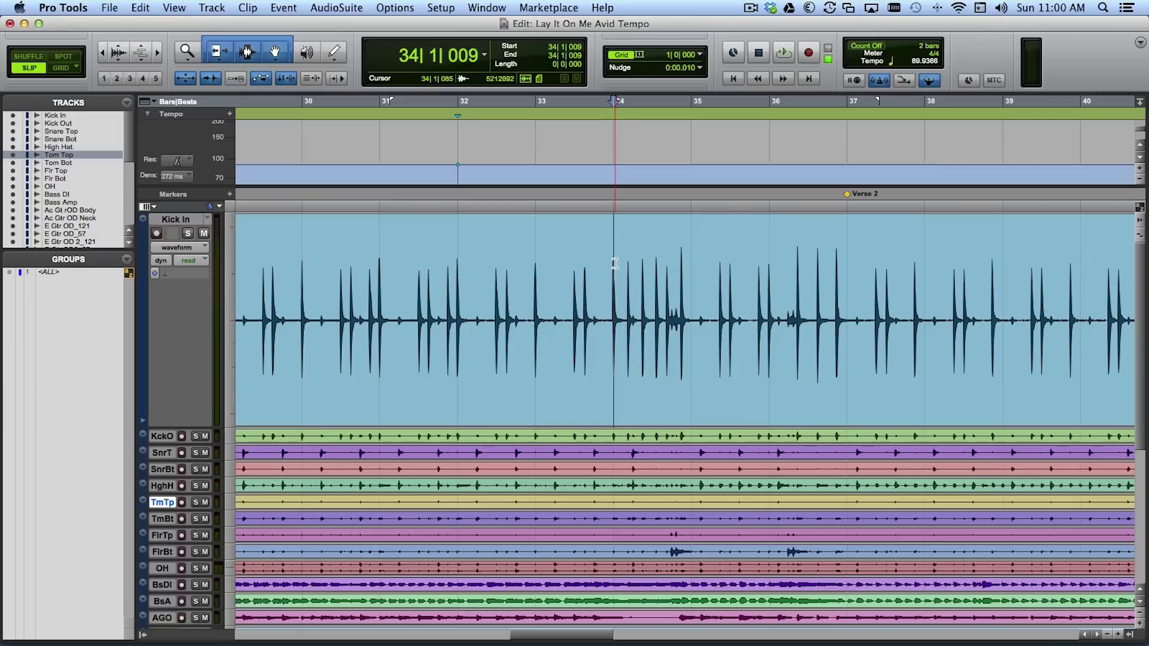
key(super+i)
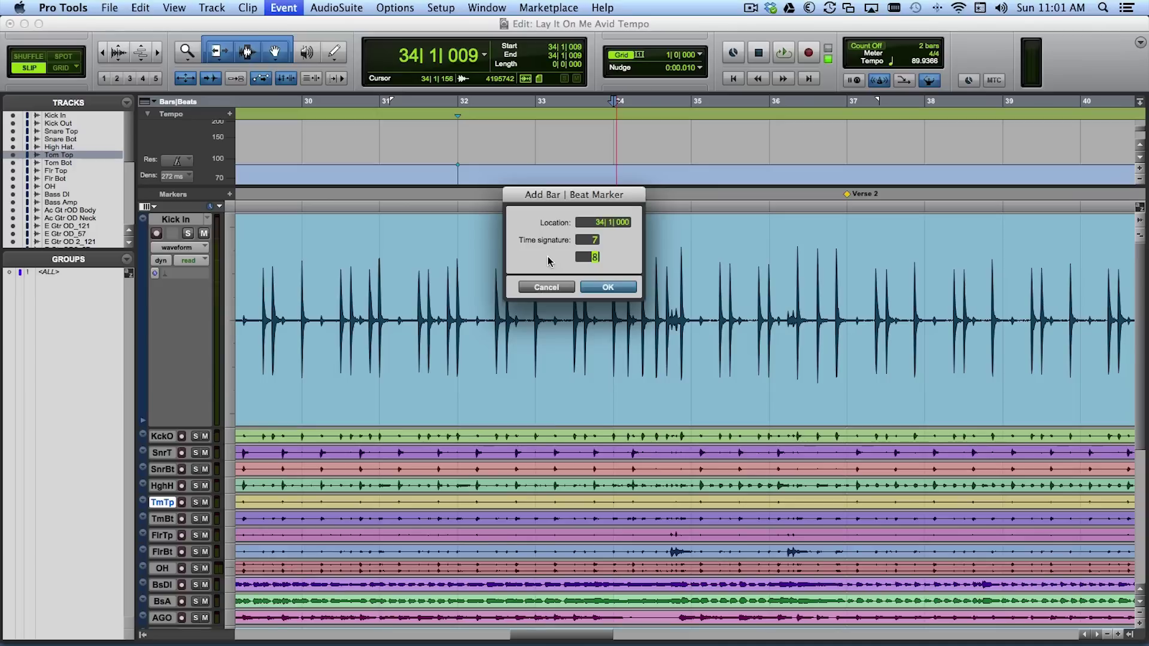
Confirm the 7/8 marker at 34|1|000, giving a tempo of 89.8350 BPM
click(609, 289)
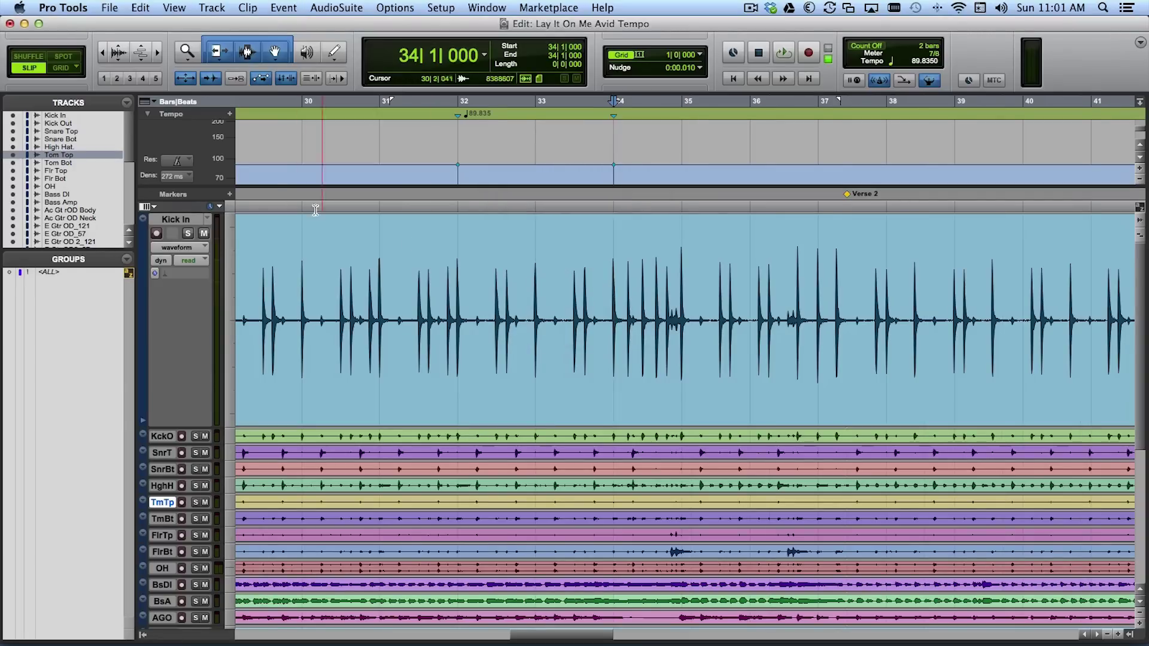
click(183, 198)
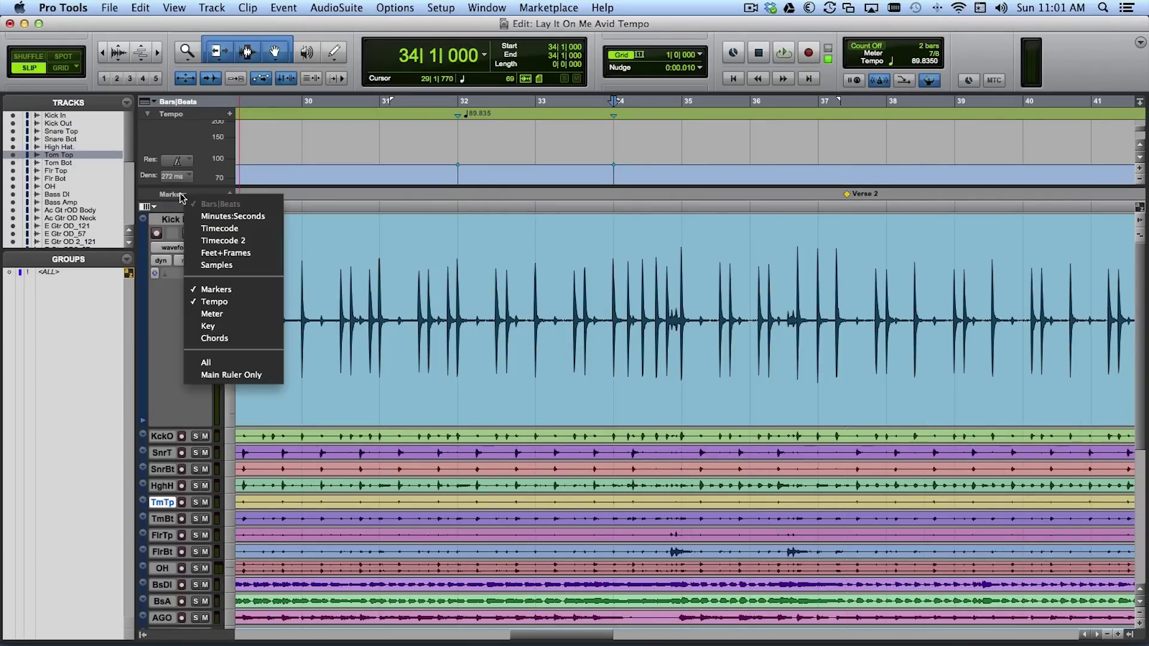
click(212, 314)
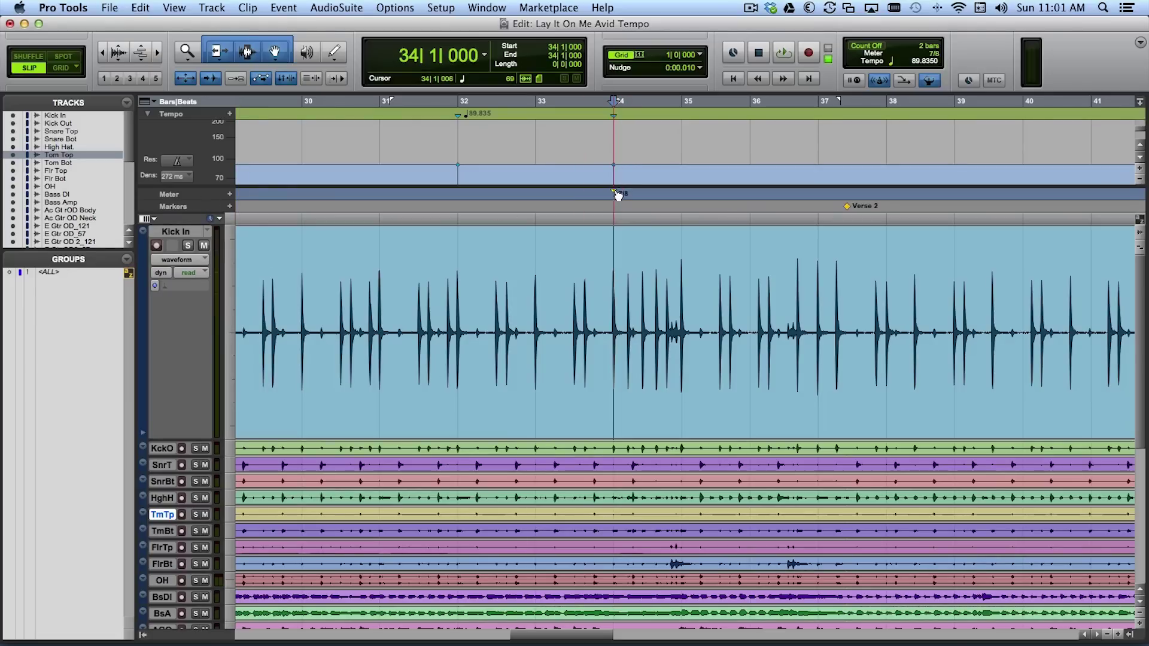
click(673, 251)
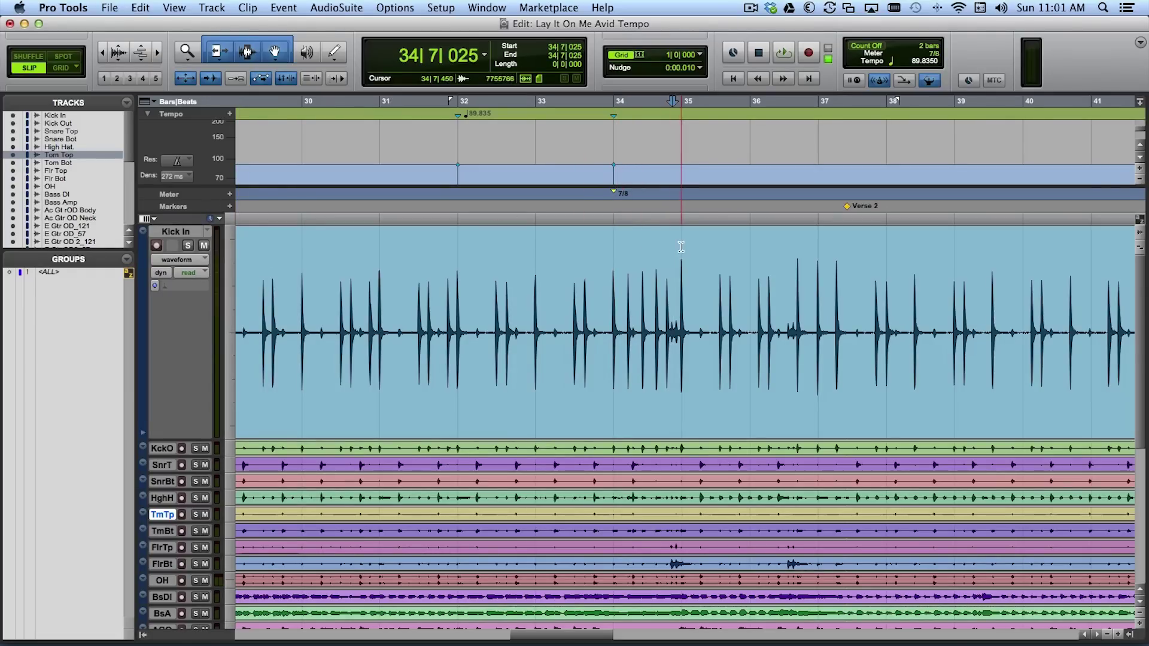
key(space)
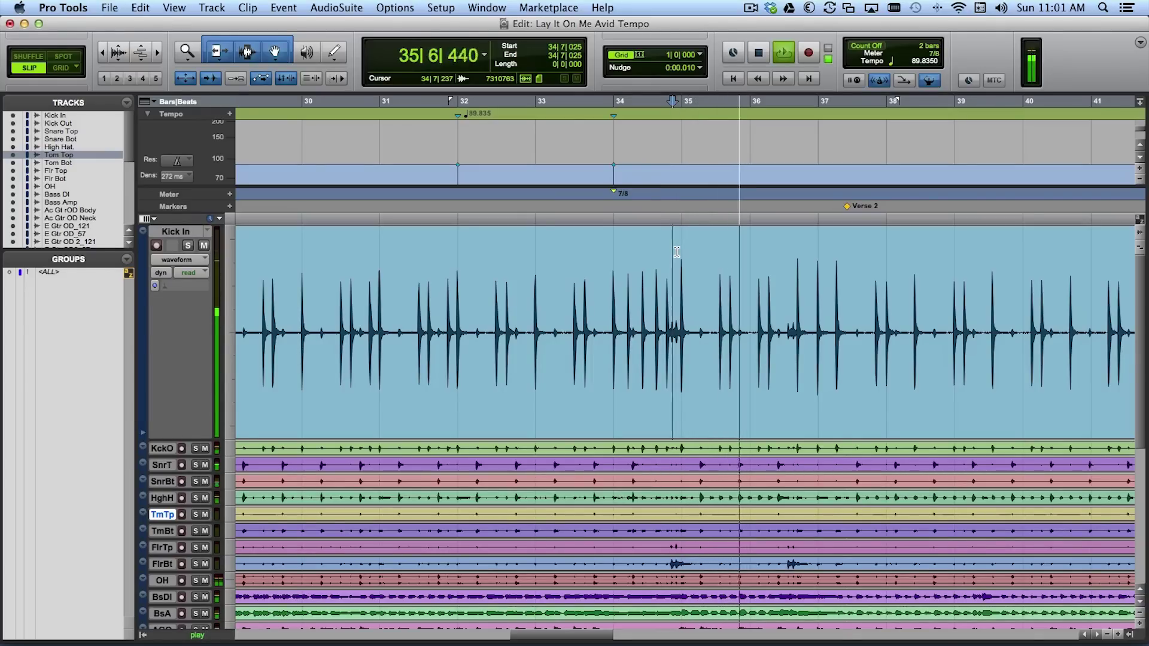
key(space)
click(677, 252)
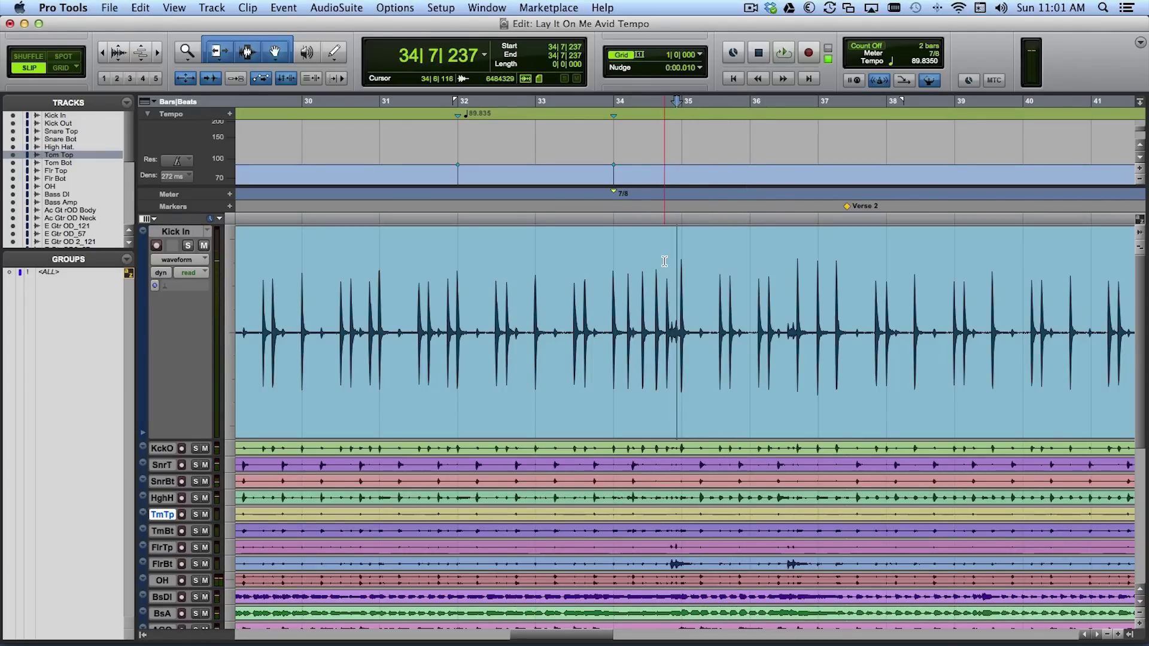
Pin bar 35 to its kick downbeat with a 4/4 bar|beat marker, giving 90.2104 BPM
click(678, 255)
key(super+i)
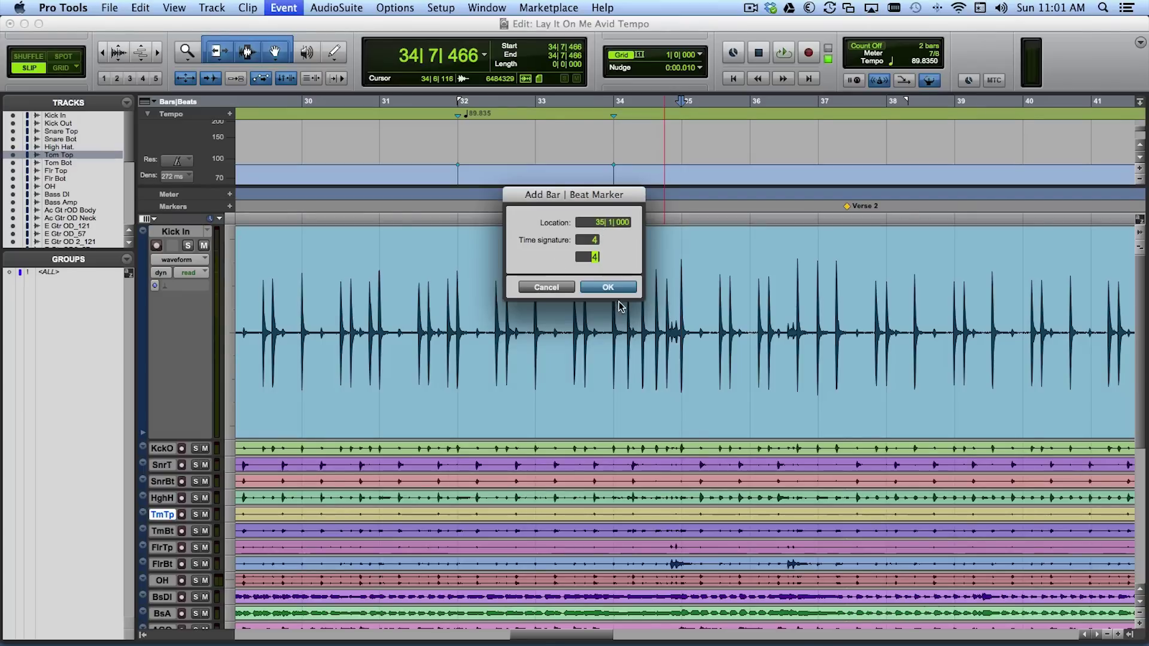
key(Return)
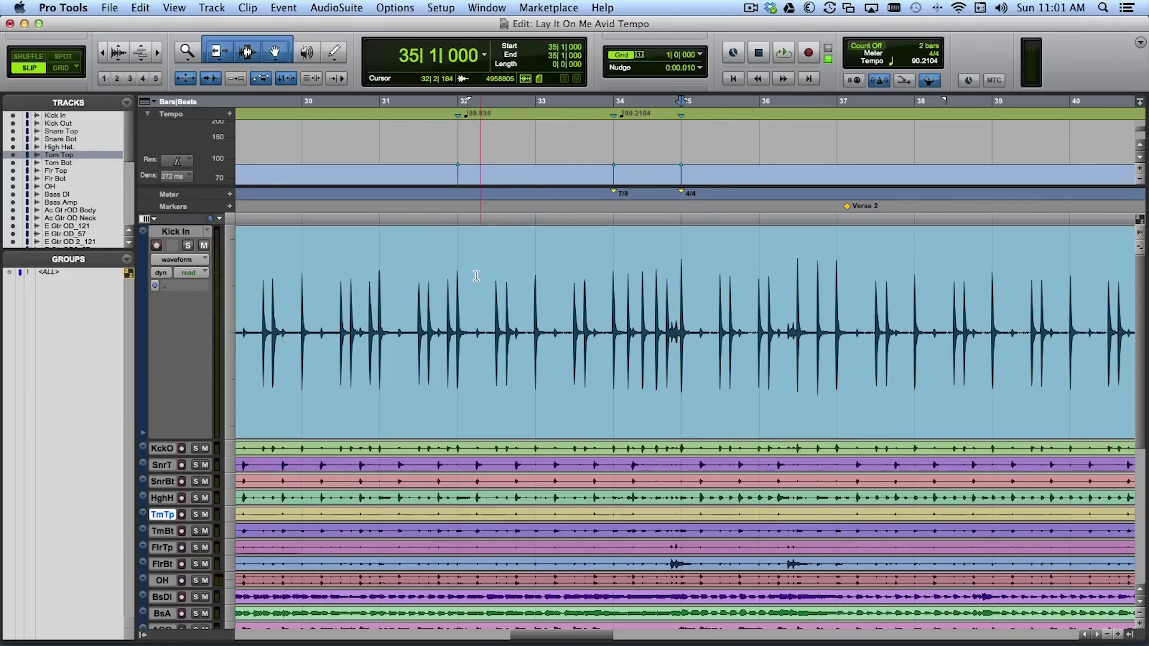
click(458, 270)
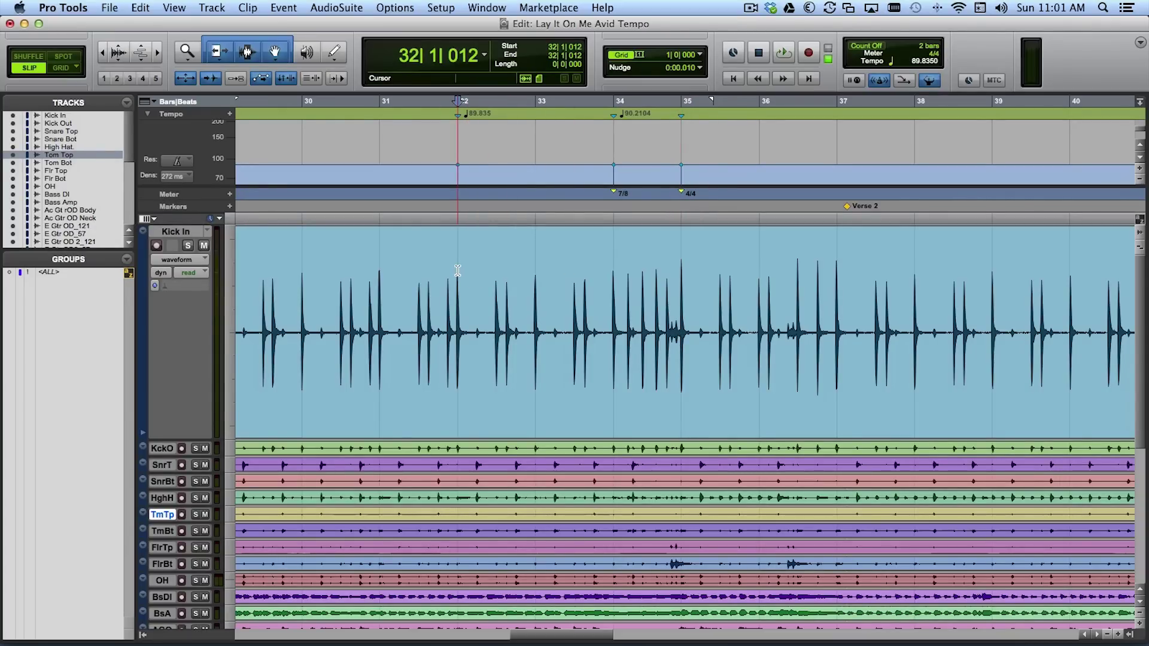
key(space)
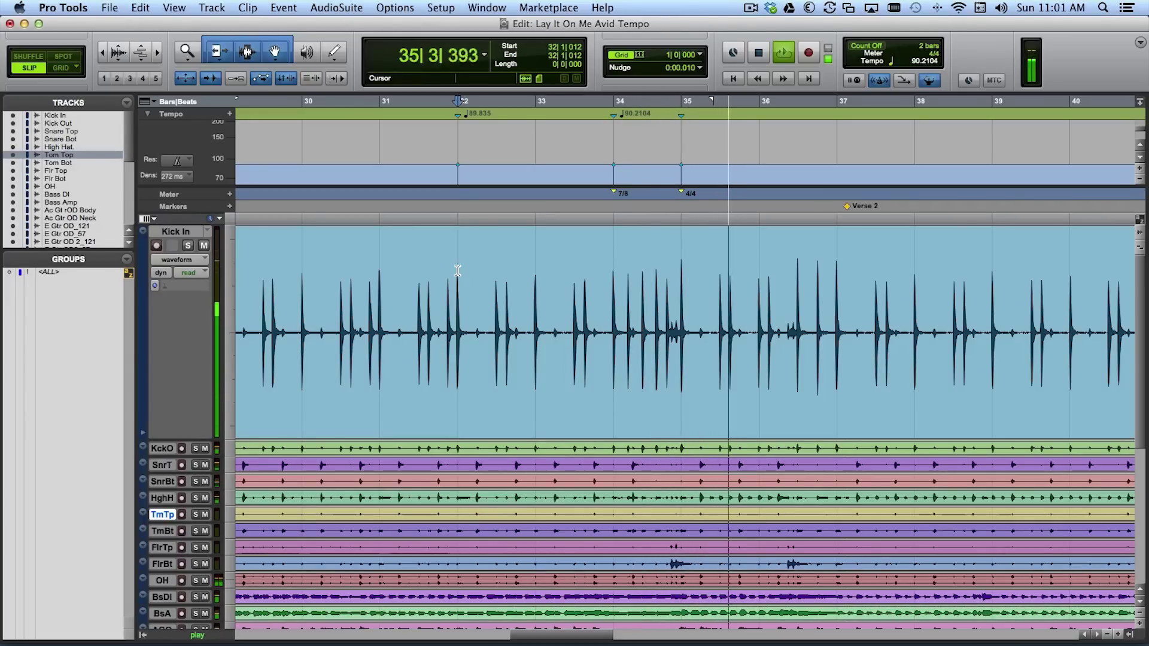
key(space)
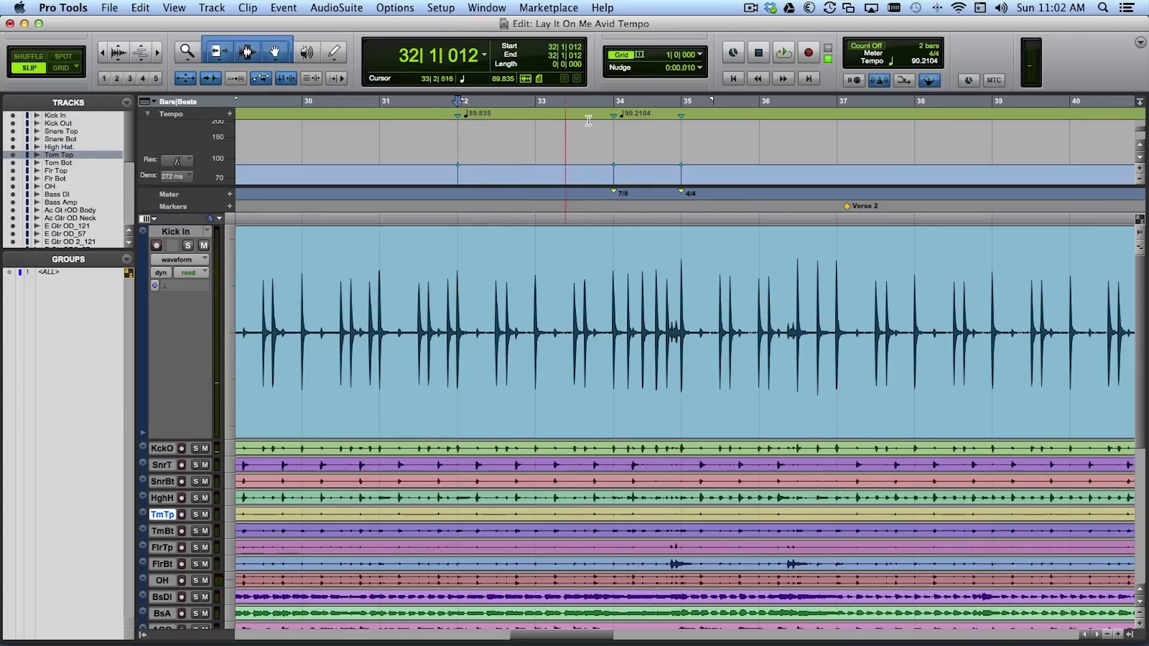
Scroll ahead and play from just before bar 37 to locate its kick downbeat
scroll(719, 322, right, 3)
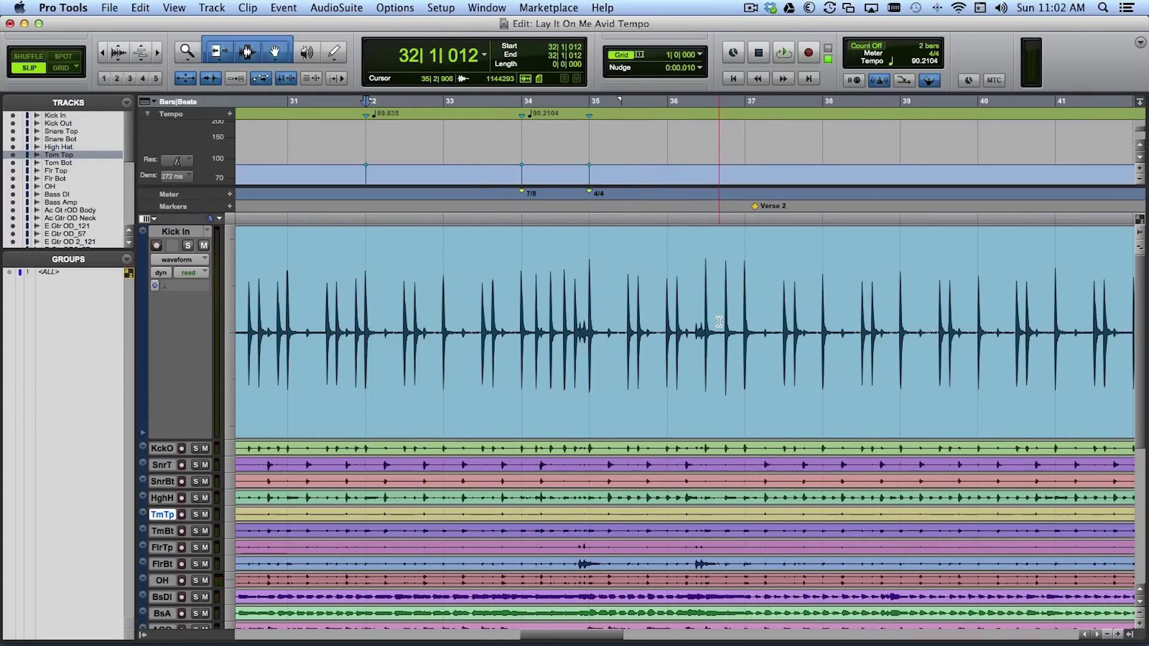
scroll(597, 273, right, 6)
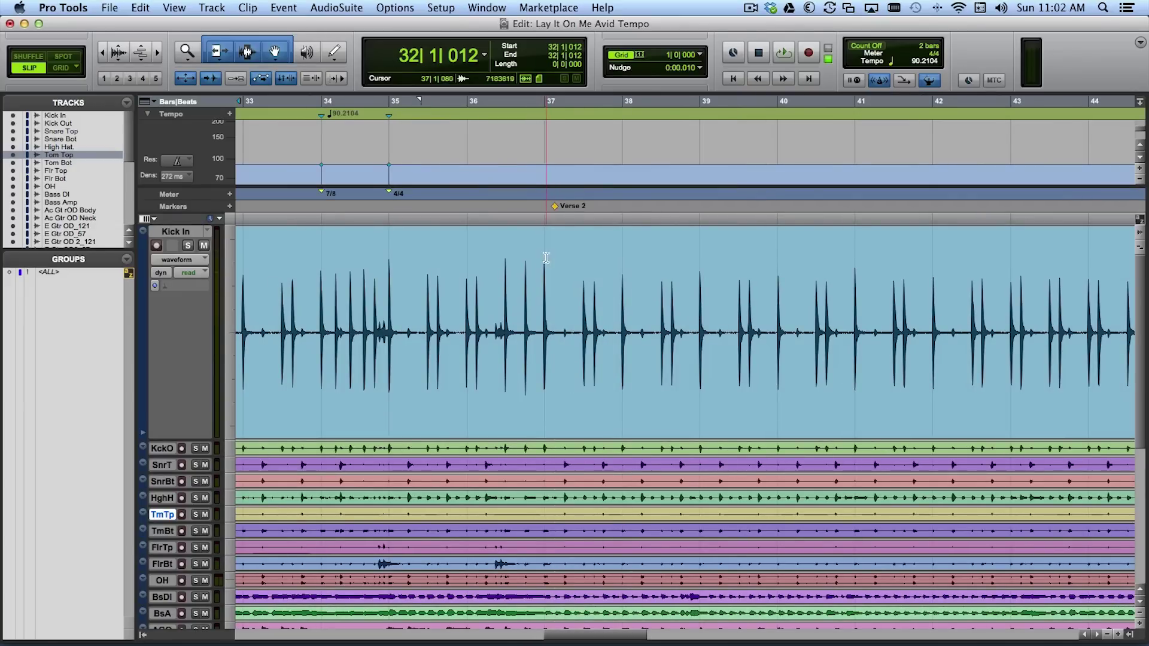
click(488, 264)
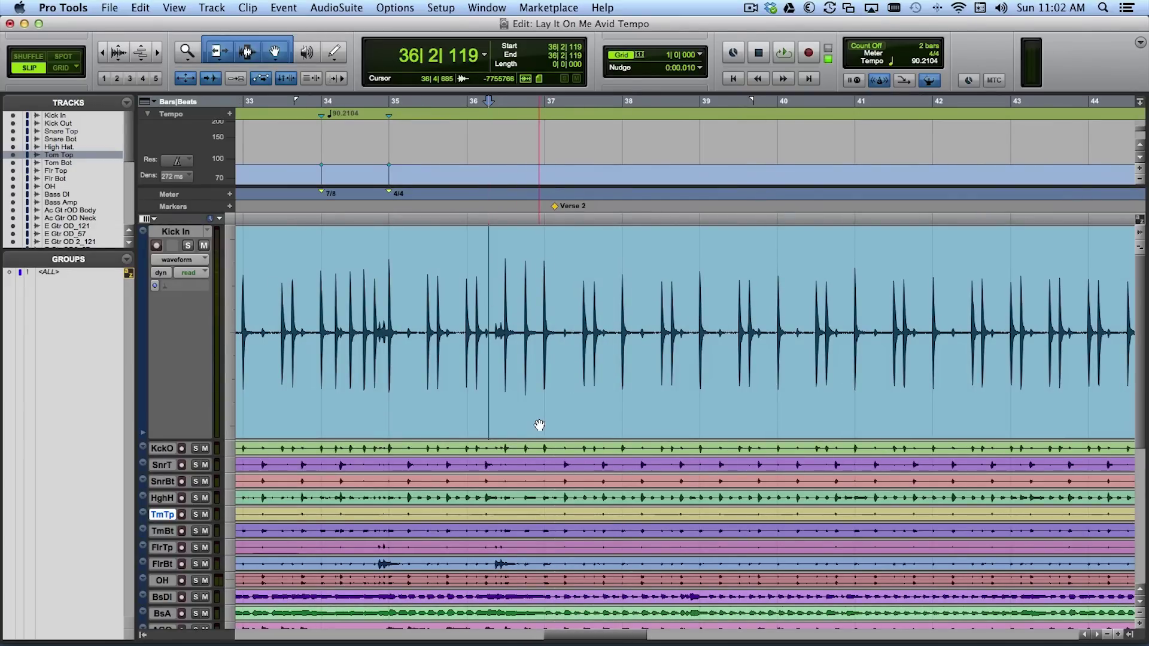
key(space)
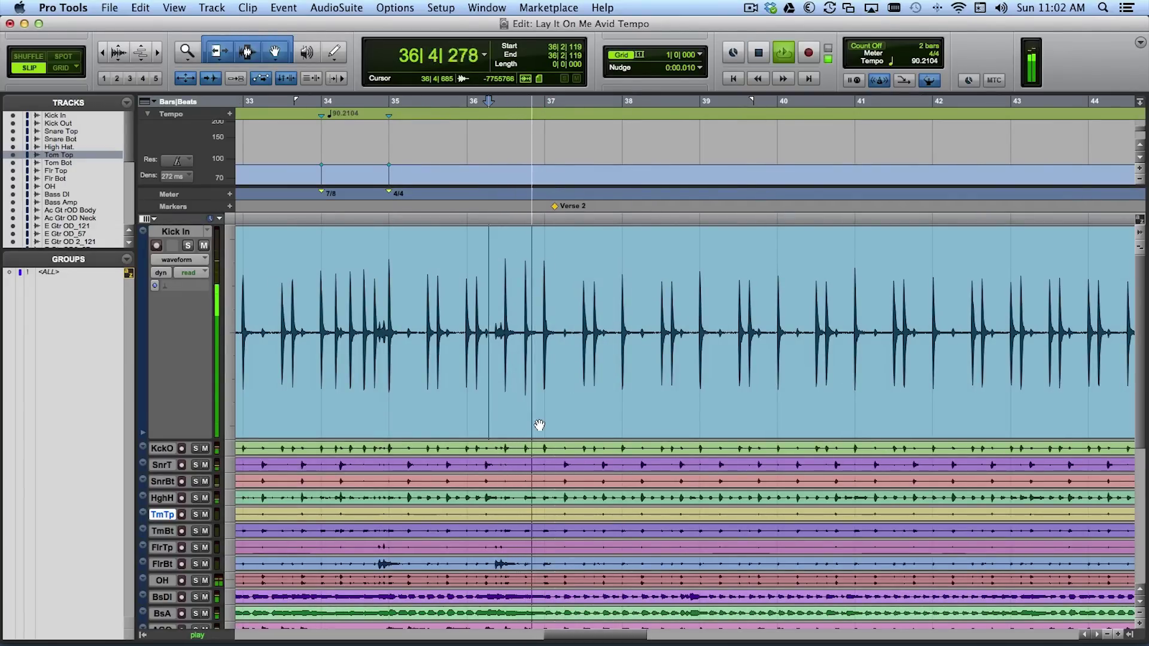
click(534, 359)
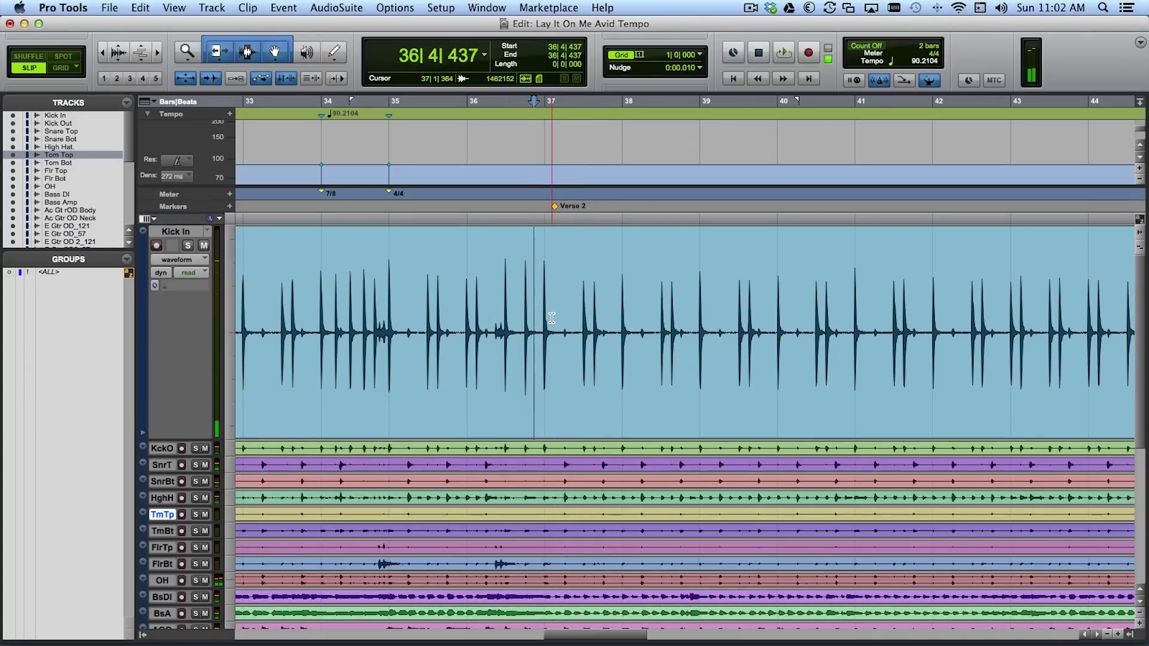
Add a bar|beat marker on the bar 37 kick and move the Verse 2 marker onto bar 37
key(Tab)
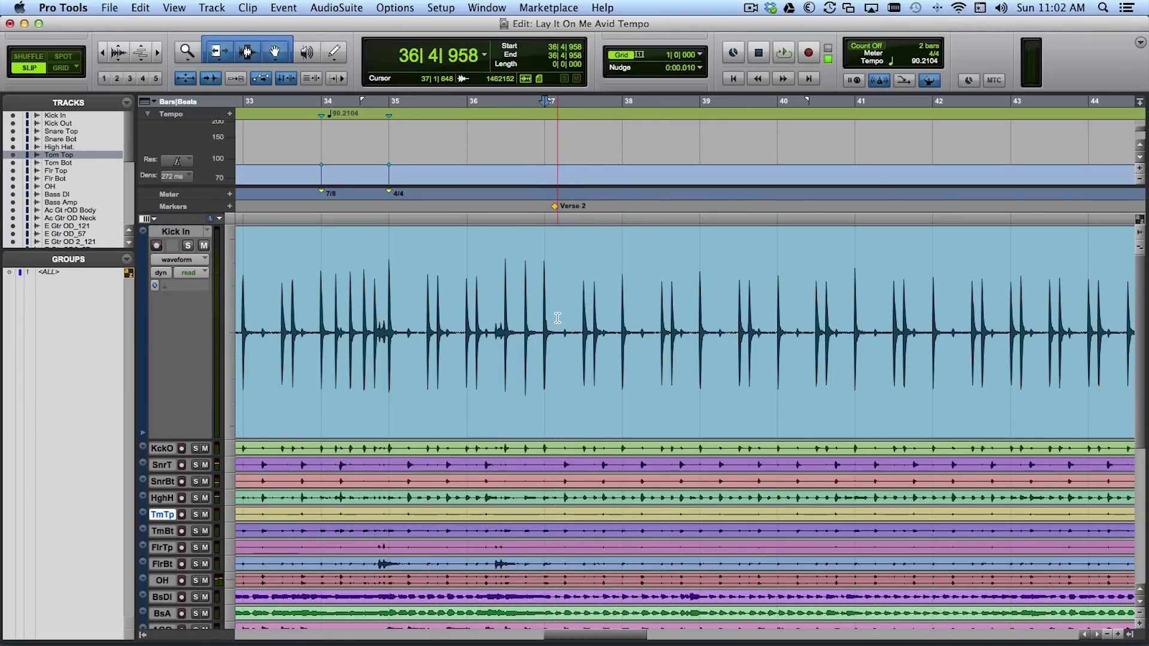
key(super+i)
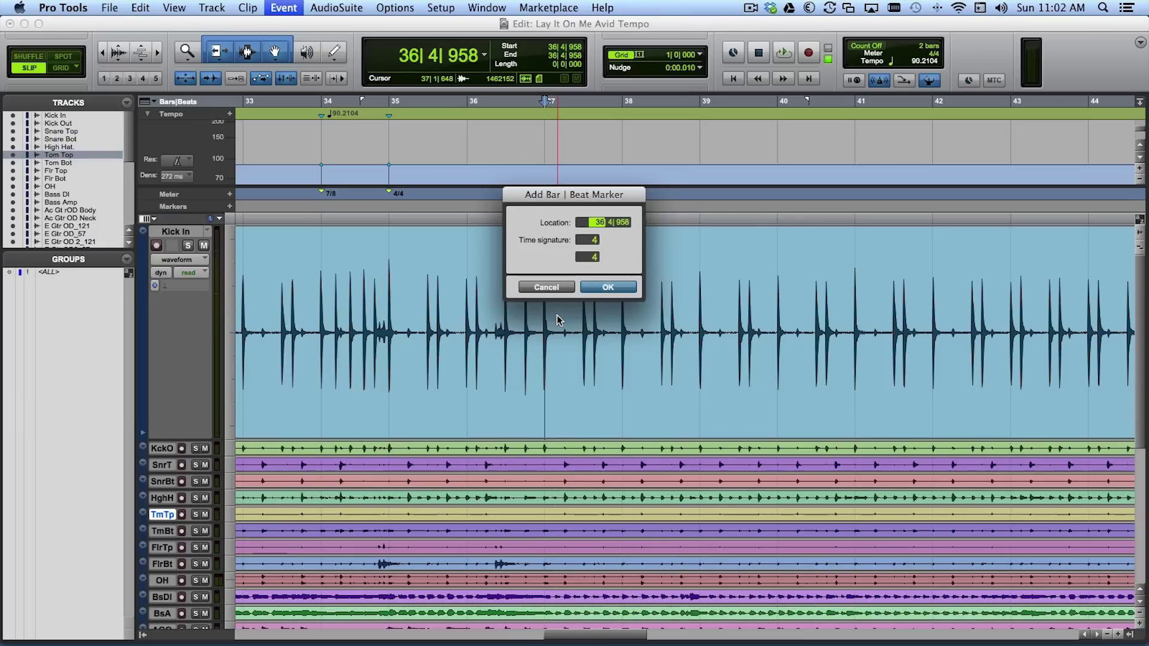
key(Return)
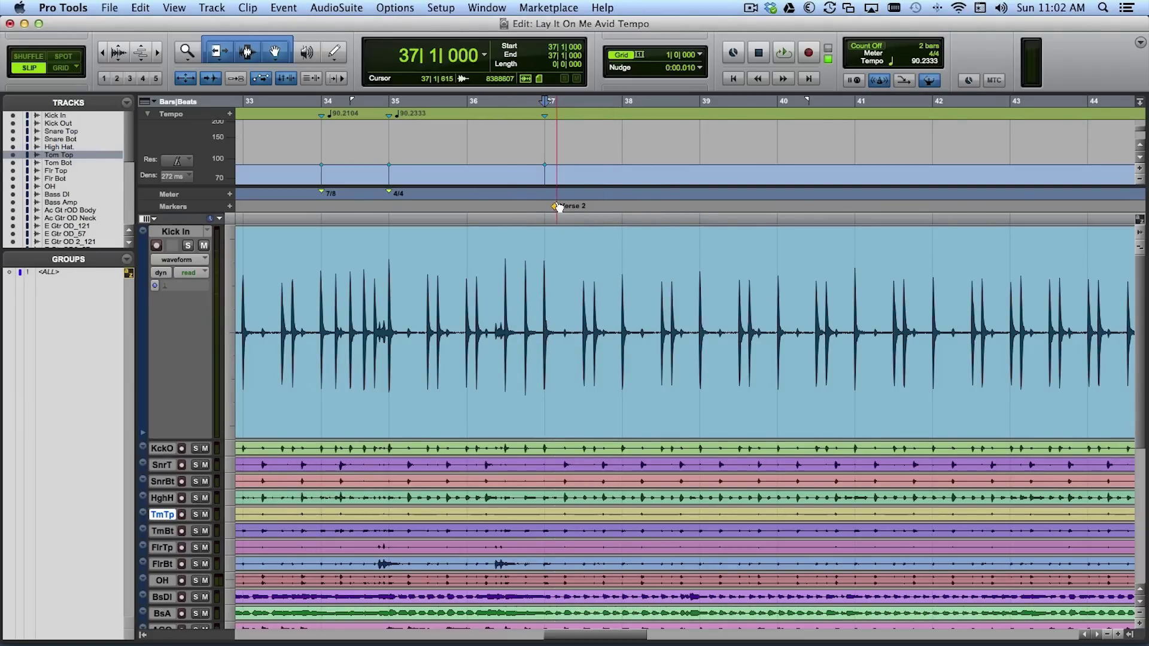
drag(559, 210, 547, 209)
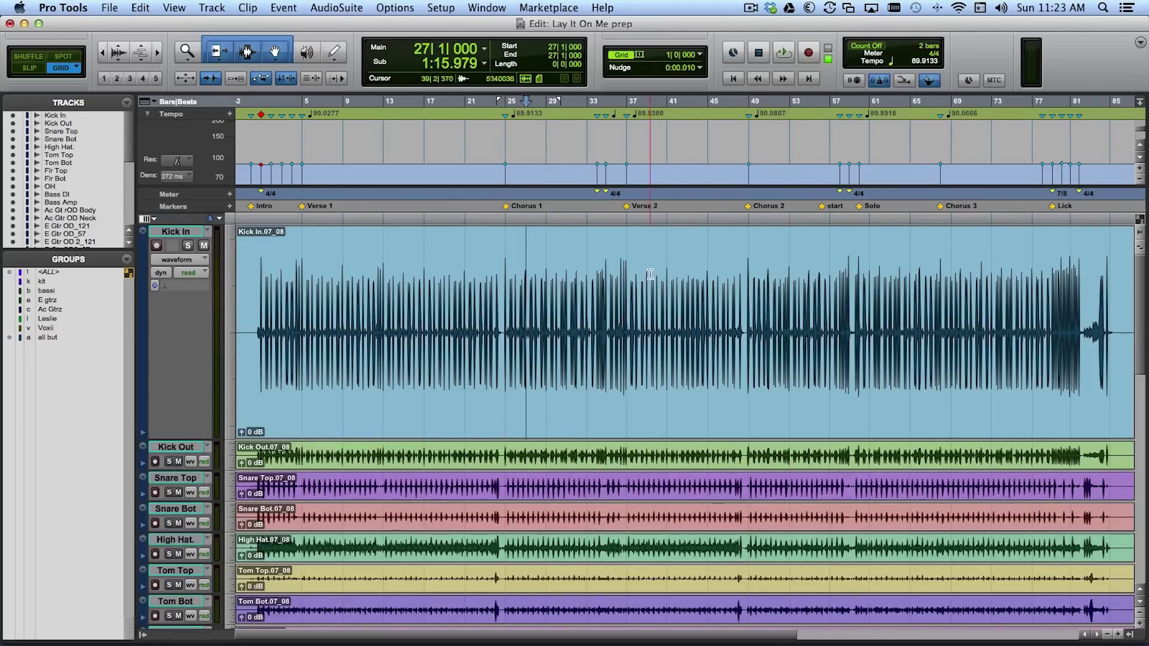
Zoom to bars 33–37 on Kick In, play from bar 33, then zoom out to the whole session
drag(588, 281, 630, 284)
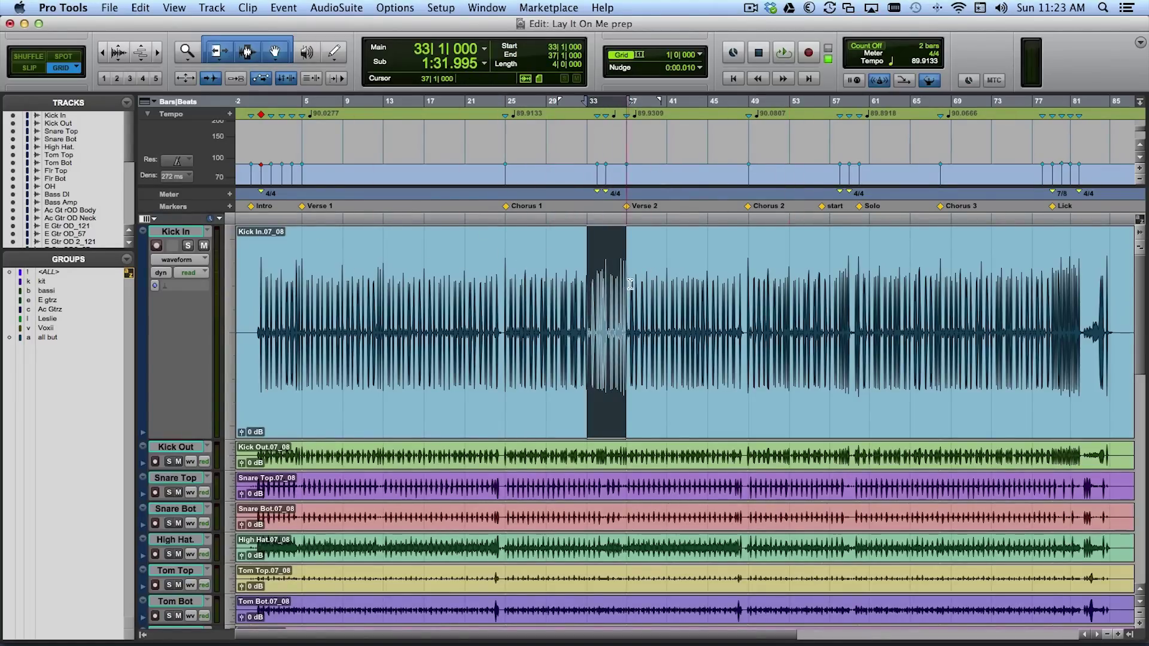
key(alt+f)
click(449, 251)
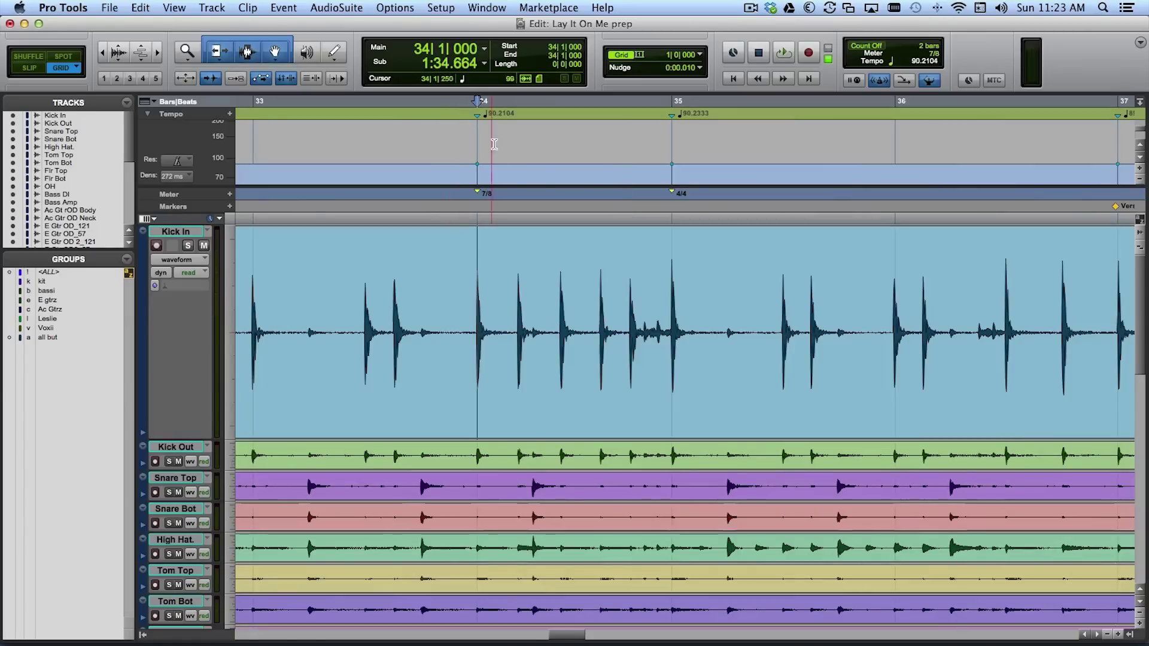
click(244, 392)
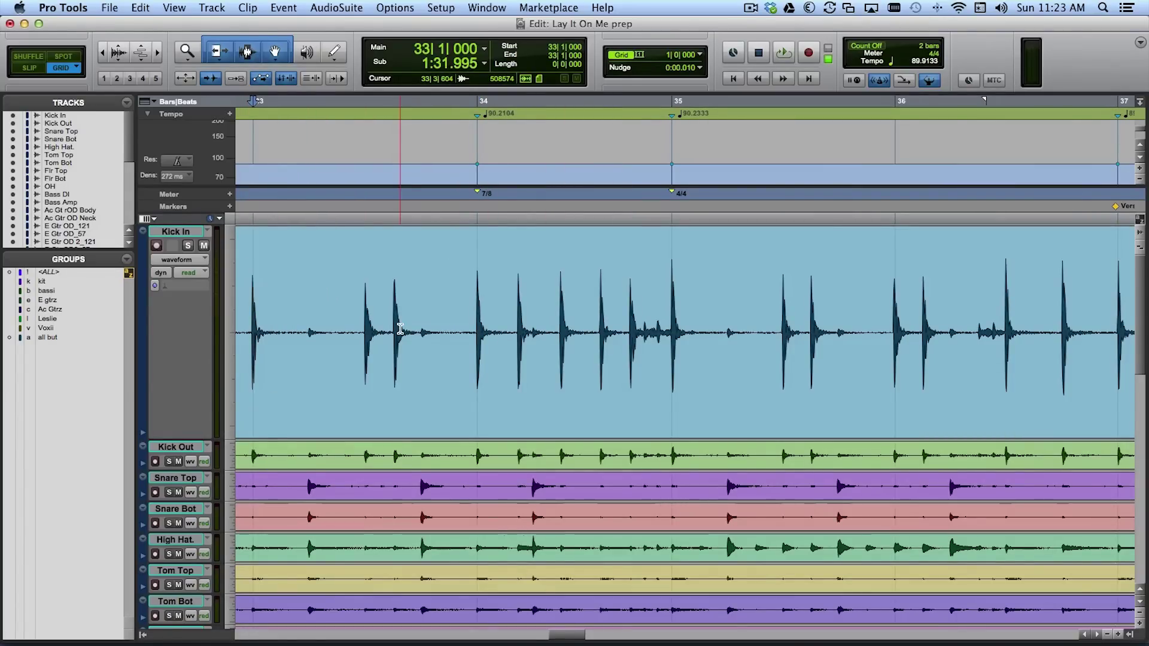
key(space)
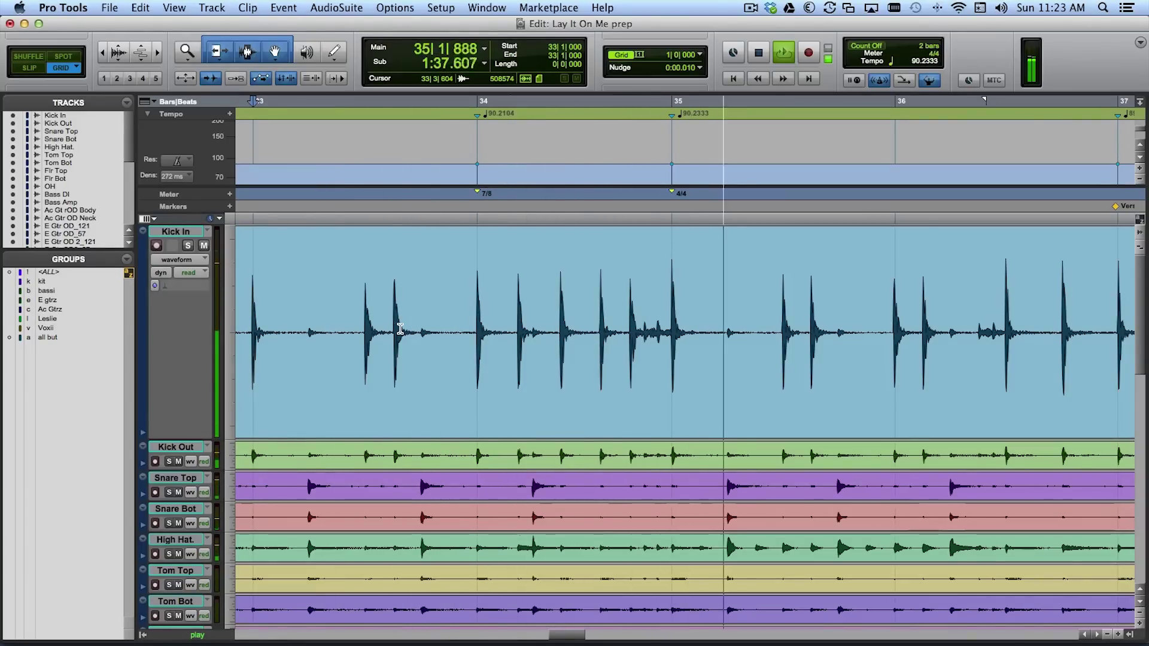
key(space)
key(alt+a)
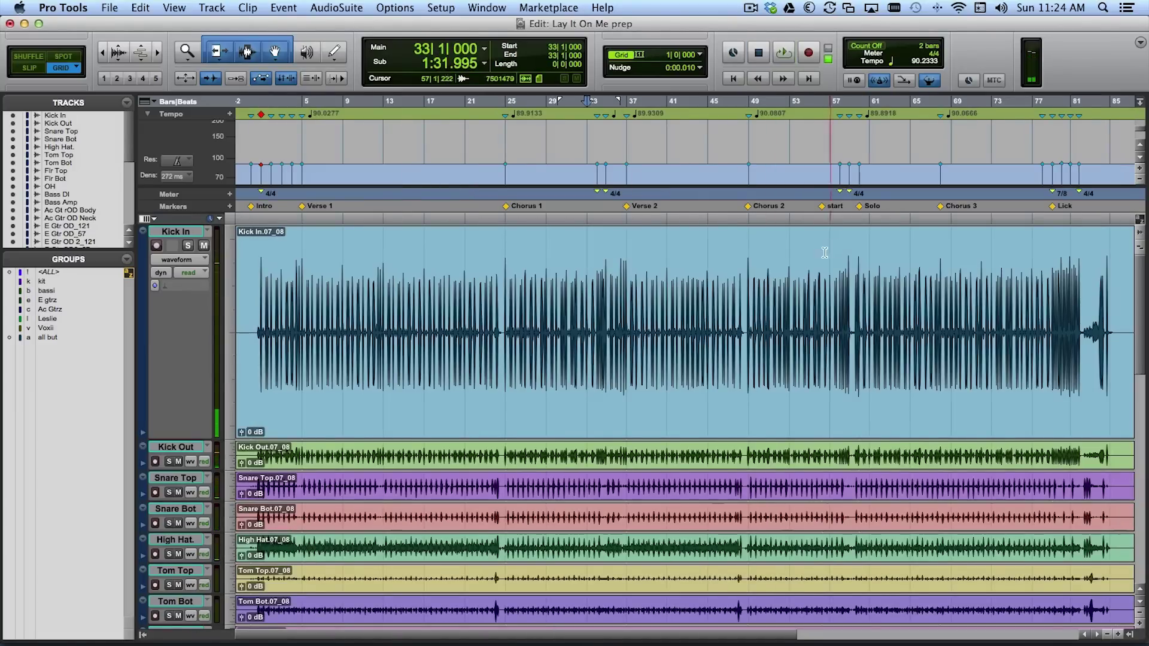
drag(810, 269, 879, 266)
key(alt+f)
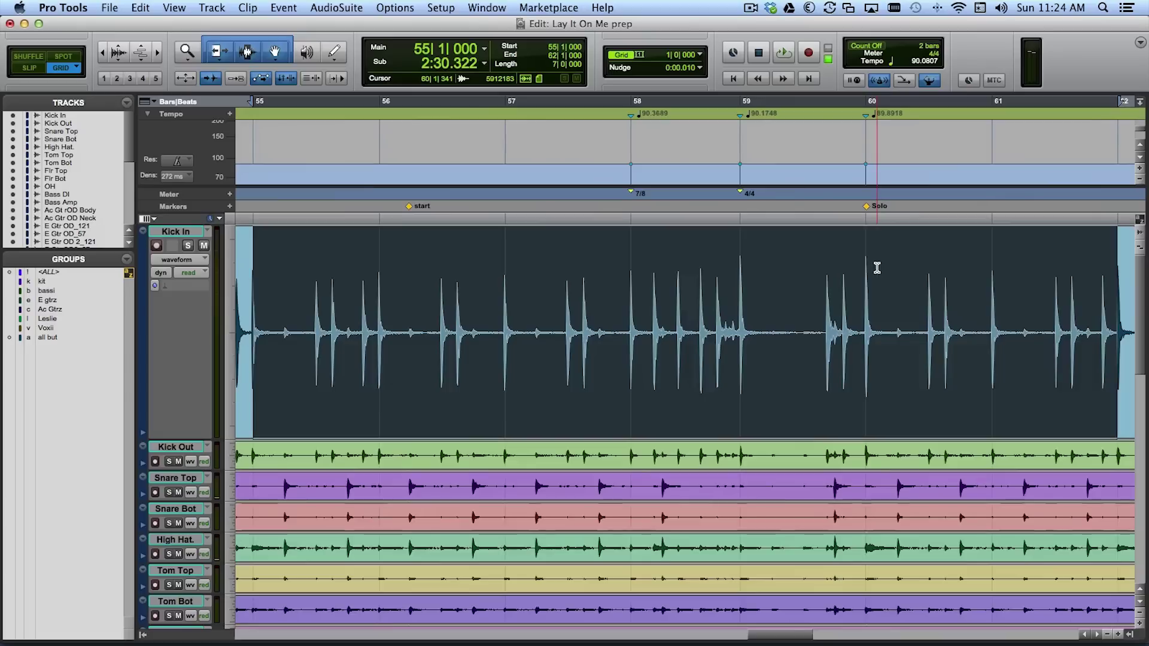
click(383, 270)
key(space)
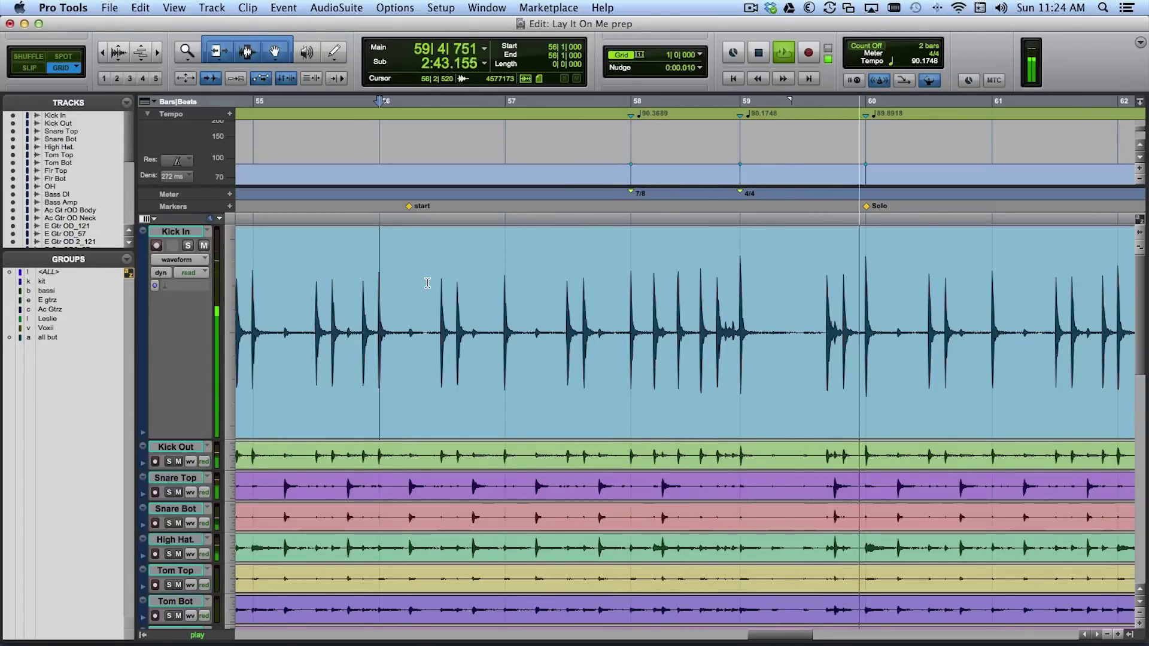
key(space)
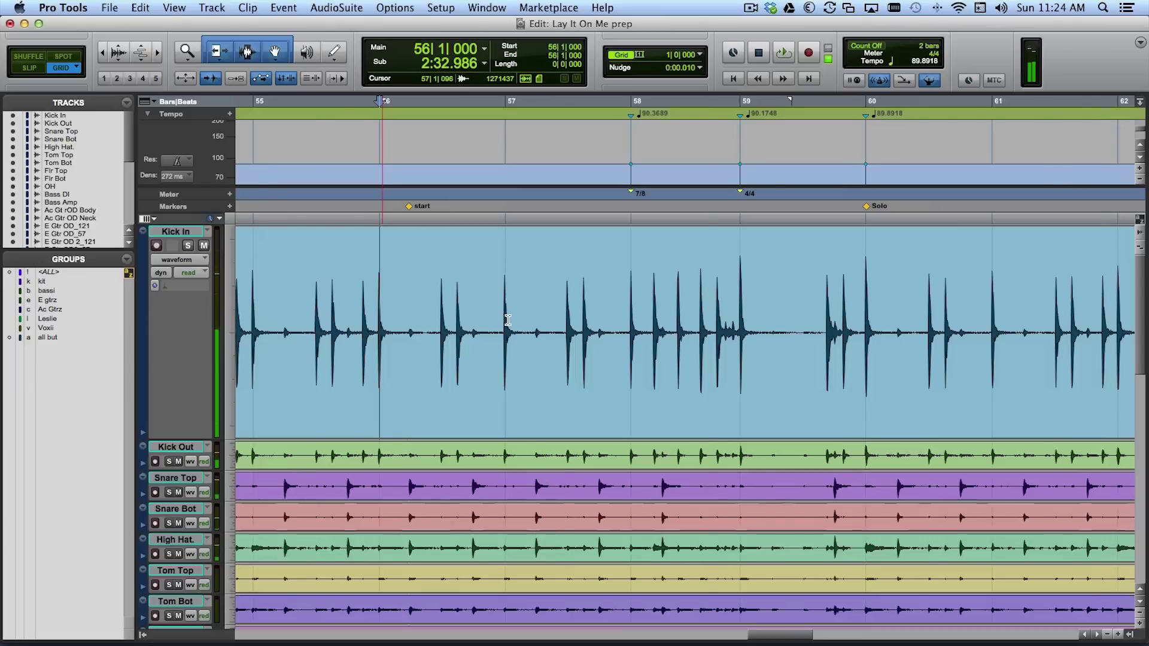
key(alt+a)
drag(1032, 263, 1112, 264)
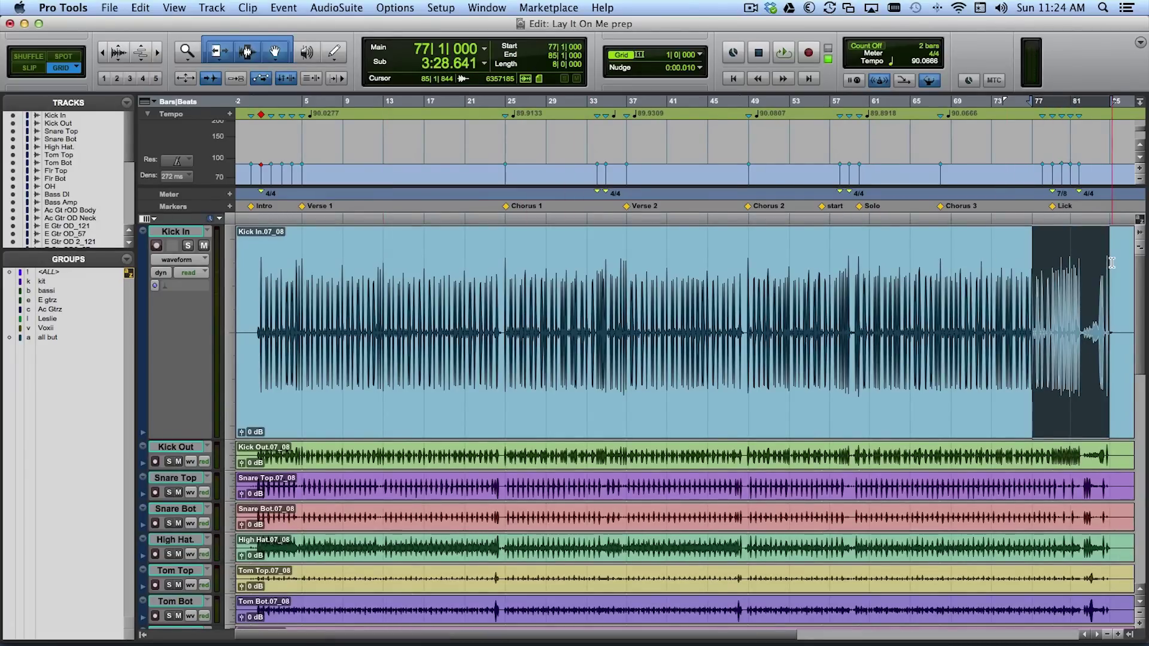
key(alt+f)
click(397, 308)
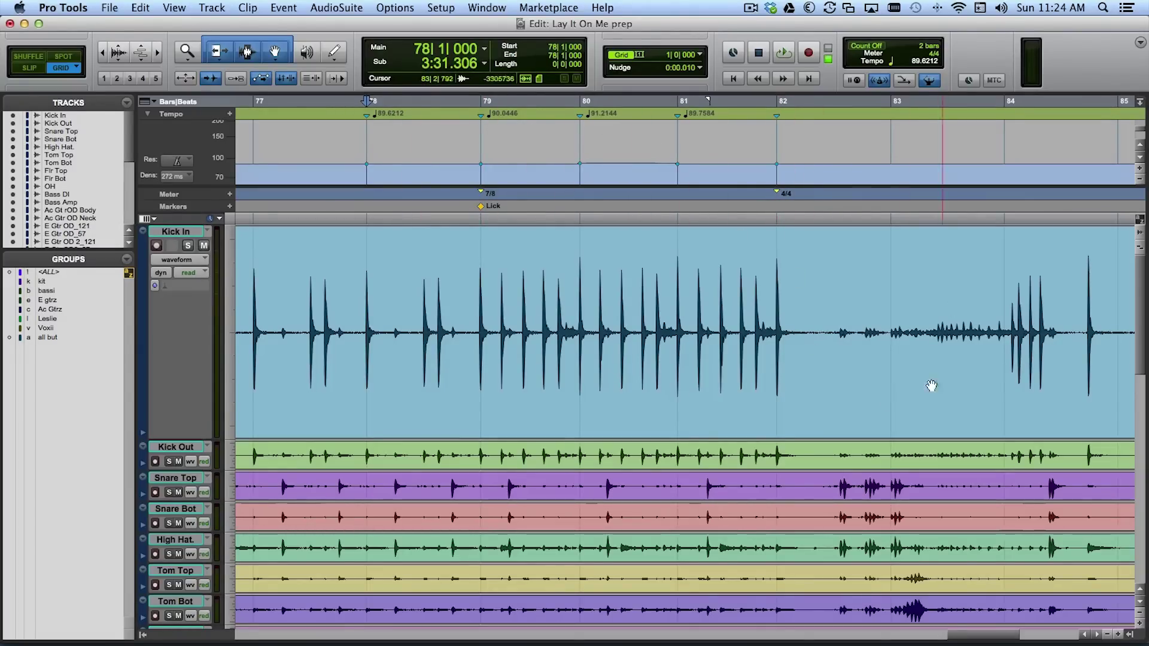
click(246, 280)
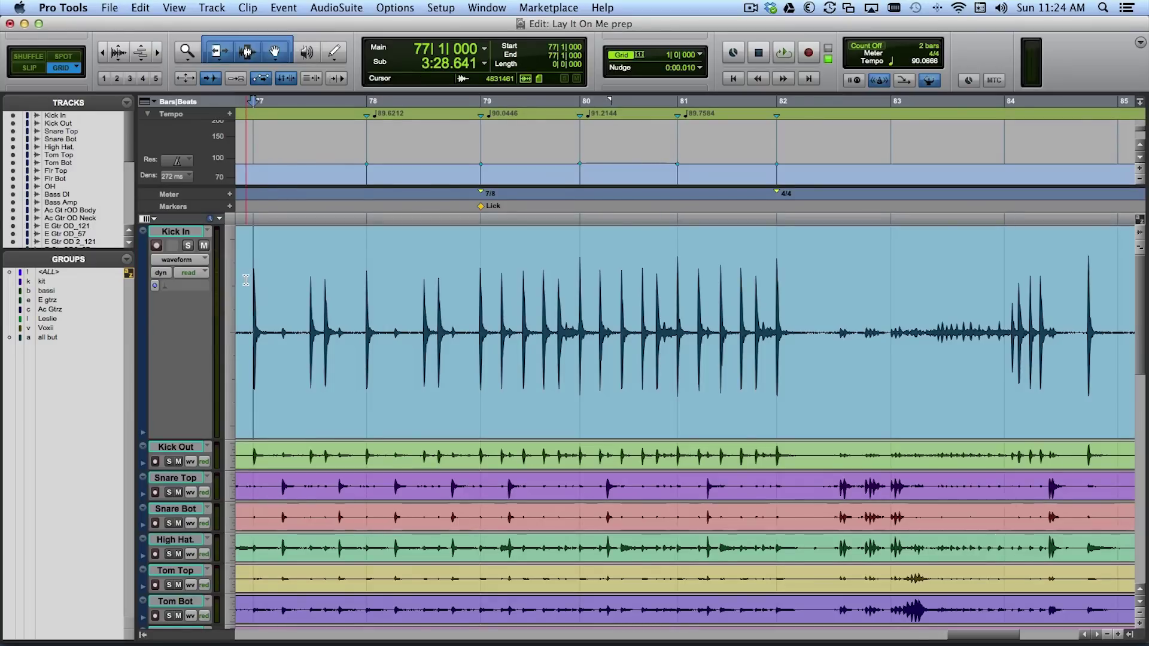
key(space)
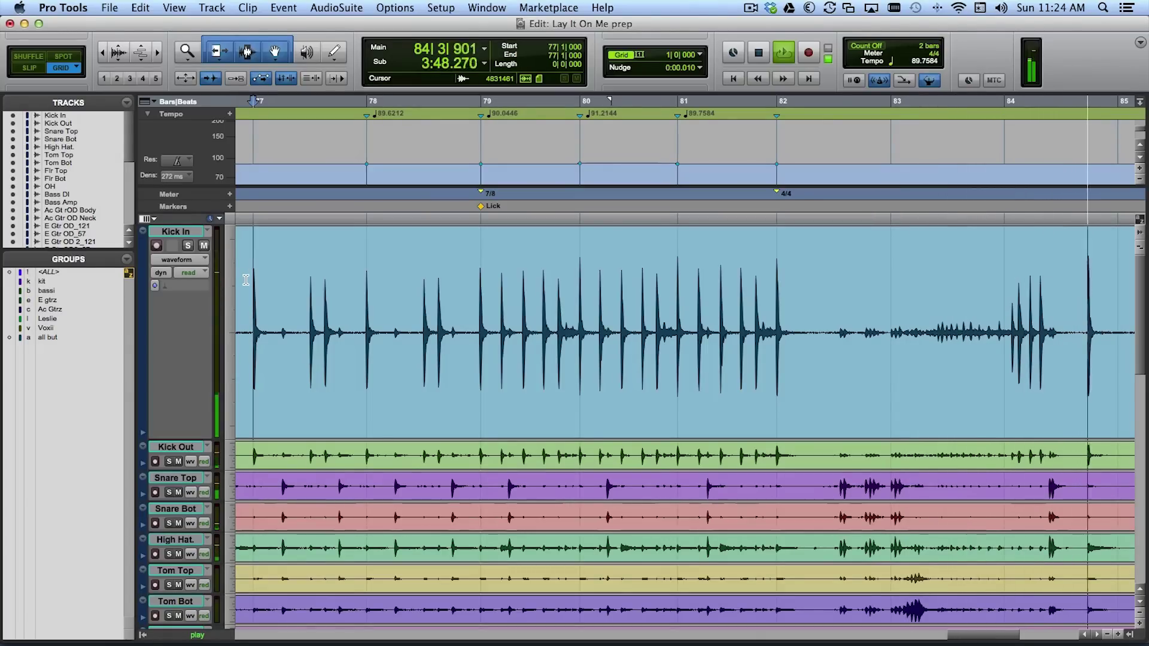
key(space)
key(alt+a)
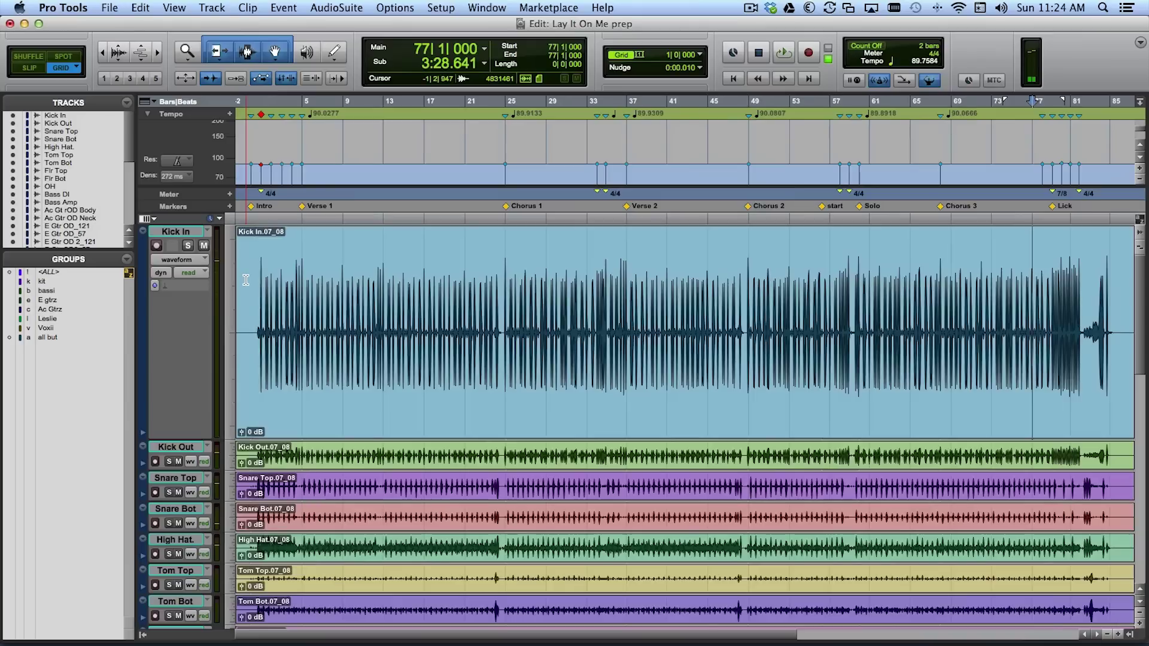